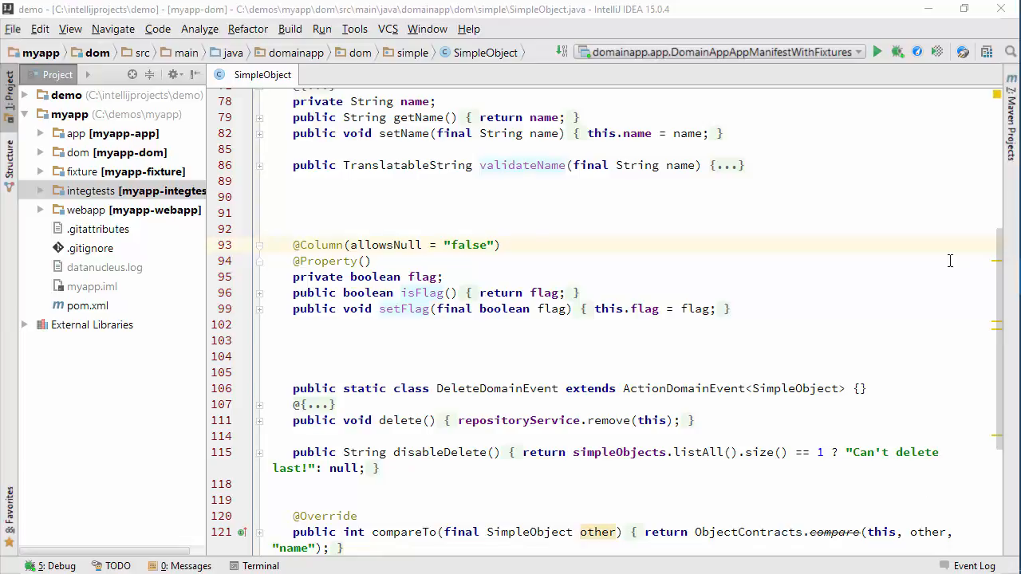
Highlight the boolean flag property lines in SimpleObject, then switch to the browser with Foo's page.
click(529, 240)
key(Home)
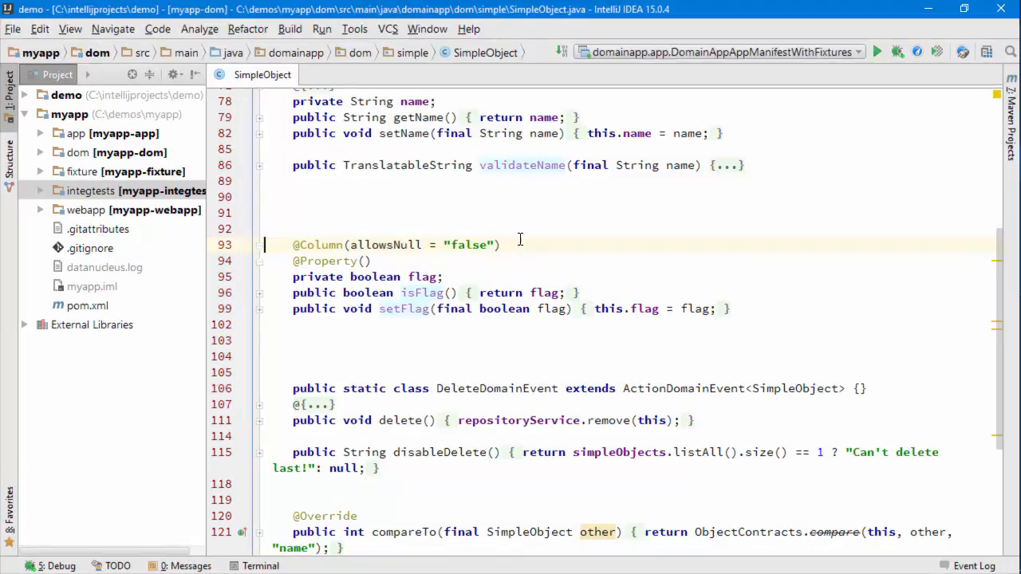
key(shift+Down)
key(shift+Down)
key(shift+Down)
key(shift+Down)
key(shift+Down)
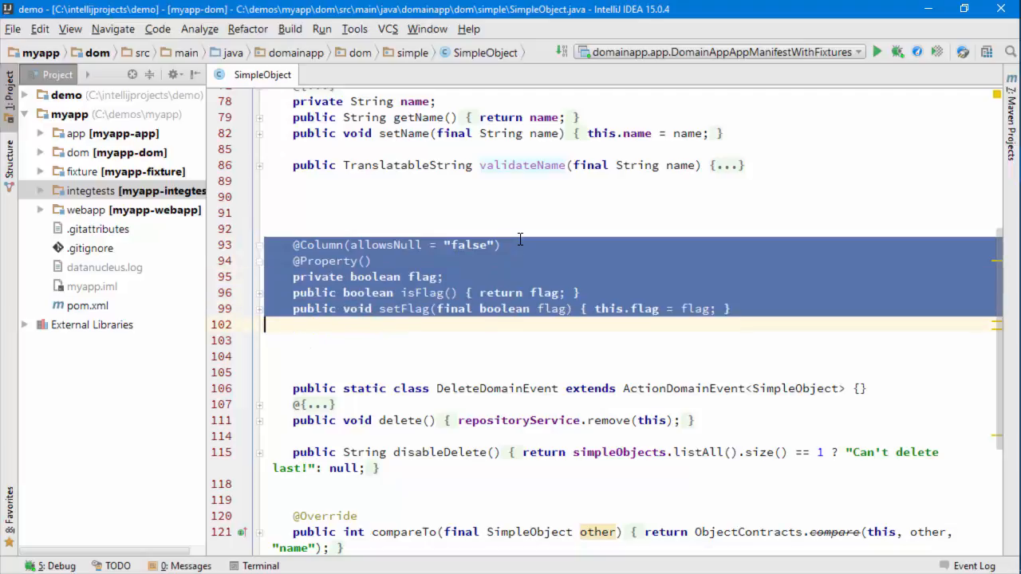
key(Up)
key(Up)
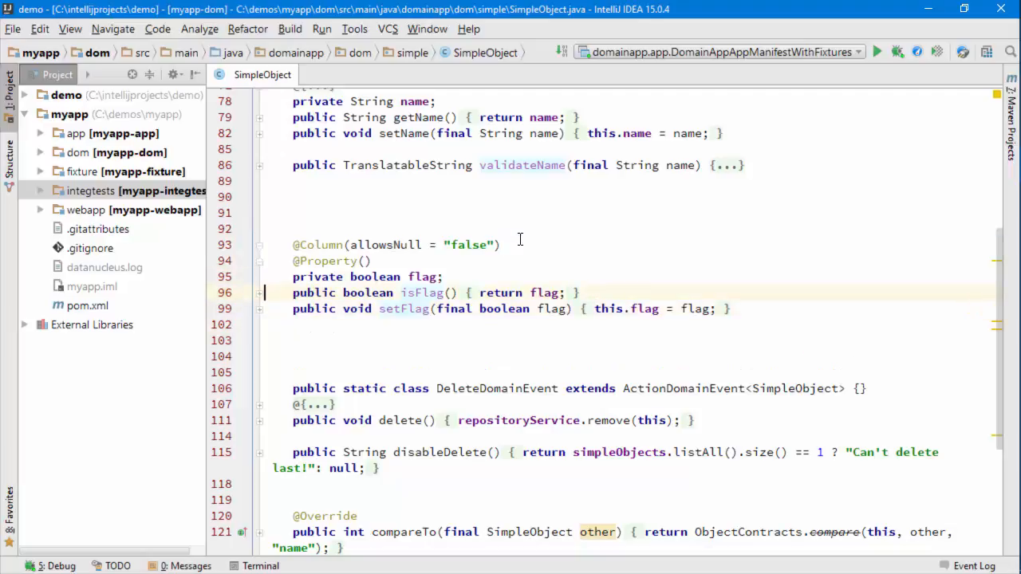
key(alt+Tab)
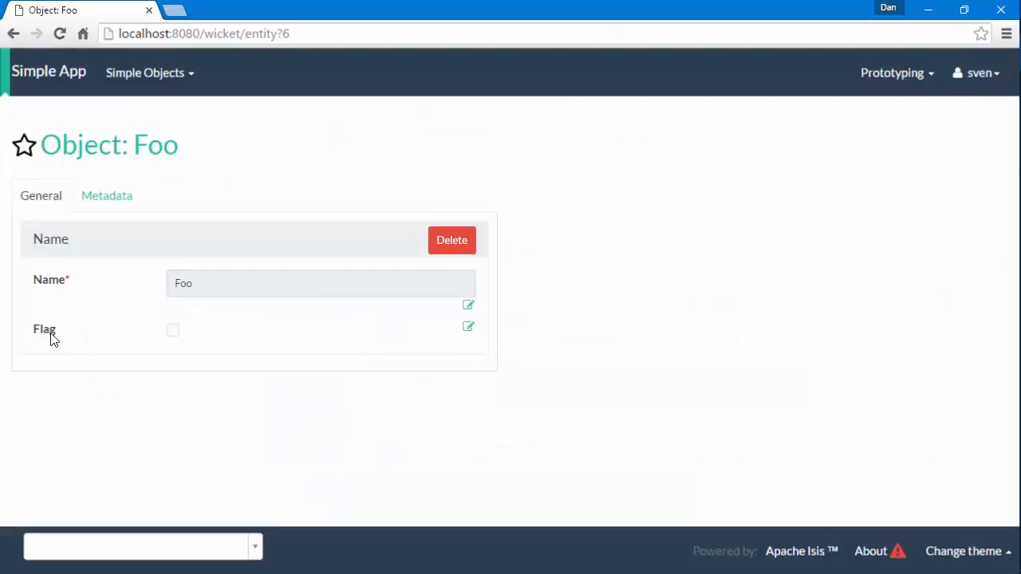
Edit Foo's Flag property, tick it and save so Flag is checked.
click(472, 332)
click(422, 315)
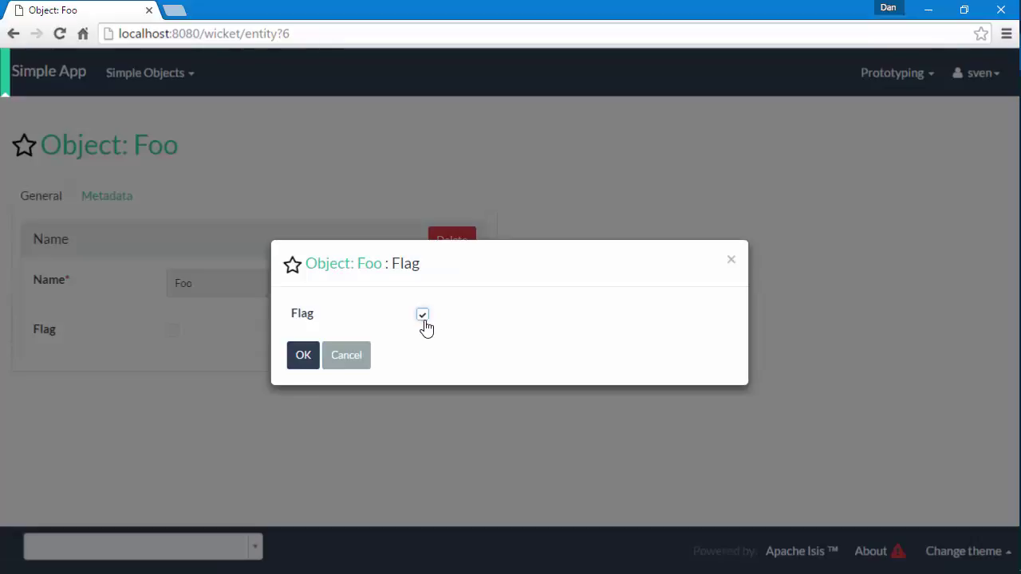
click(305, 355)
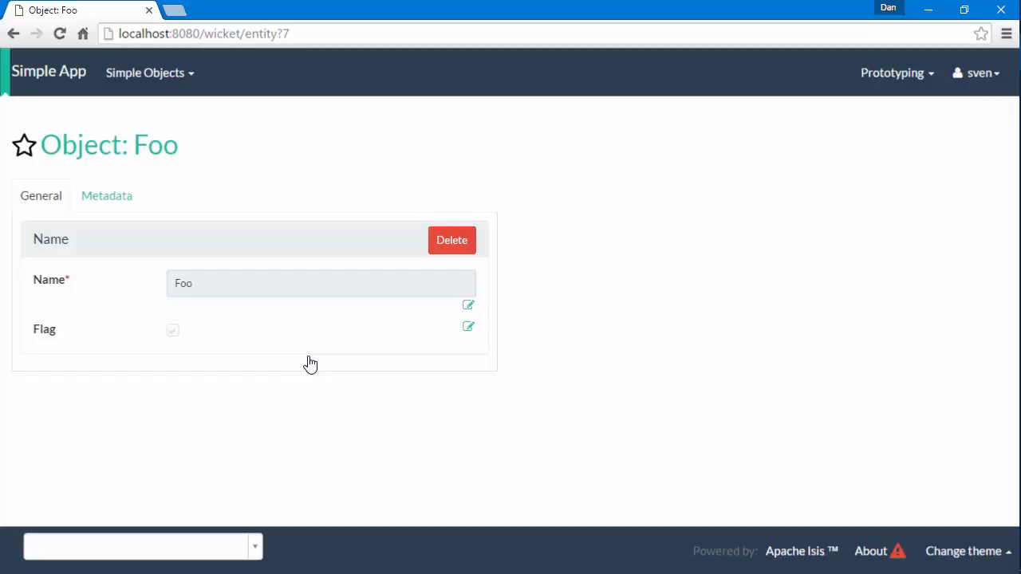
key(alt+Tab)
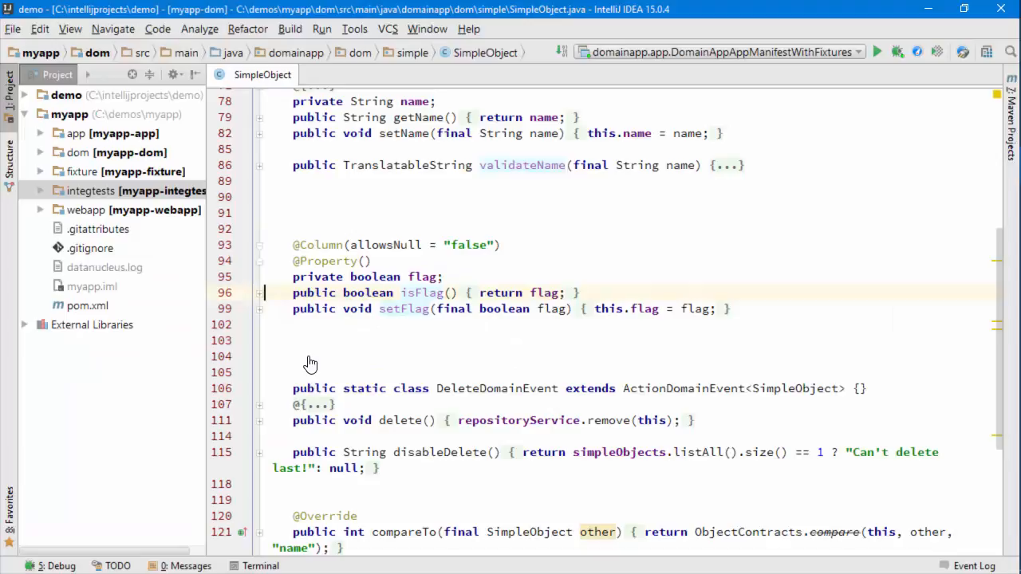
Grab the editing-disabled annotation snippet from the Notepad++ notes and return to SimpleObject.
key(alt+Tab)
key(alt+Tab)
key(alt+Tab)
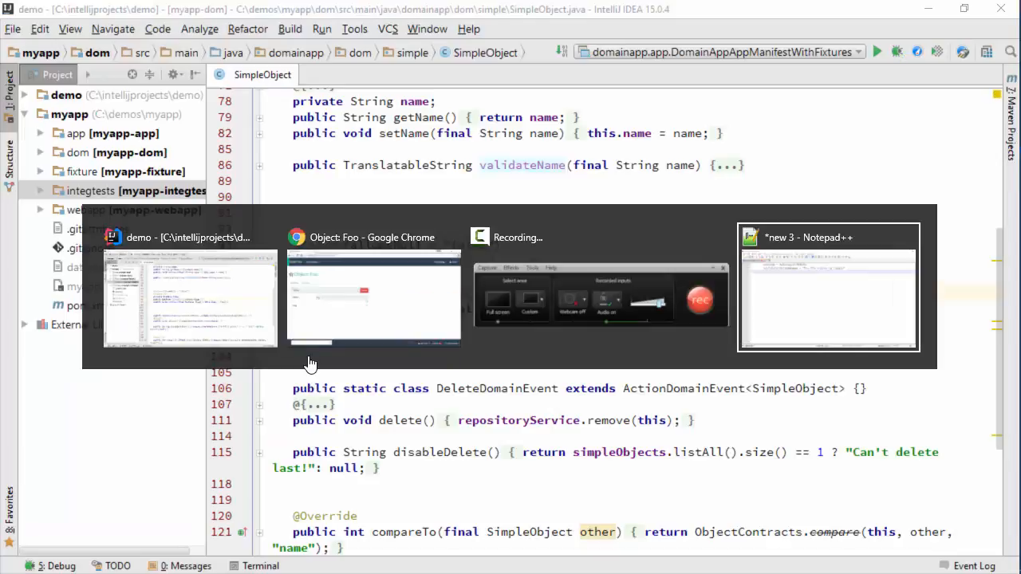
key(shift+Up)
key(shift+Up)
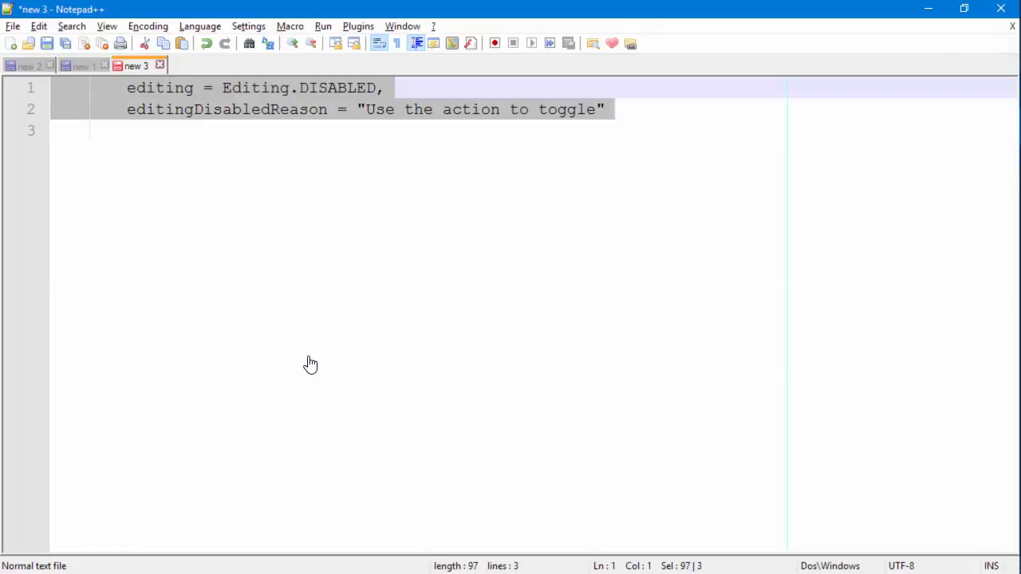
key(alt+Tab)
key(alt+Tab)
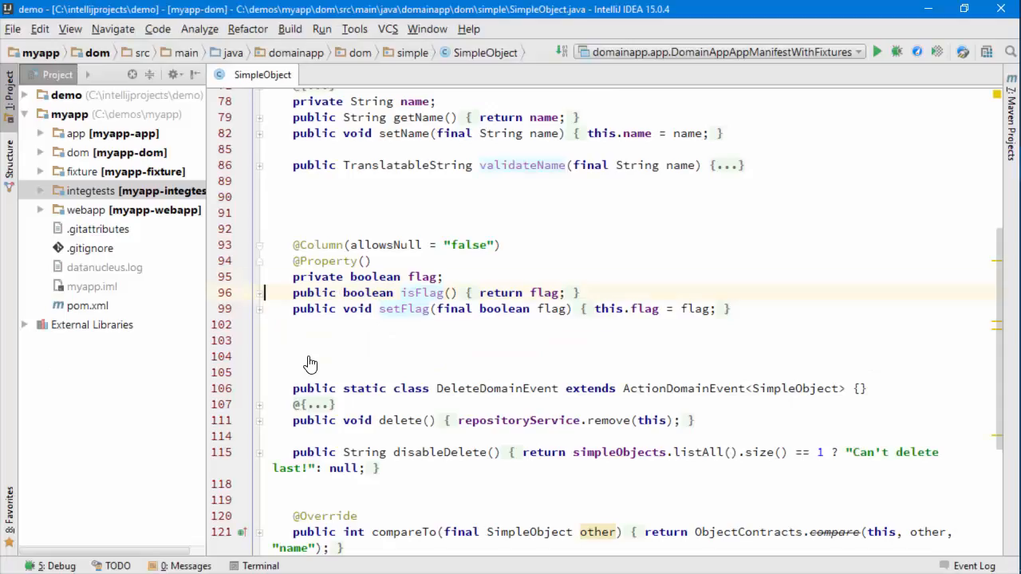
text(()
key(Return)
text(editing = Editing.DISABLED,         editingDisabledReason = "Use the action to toggle")
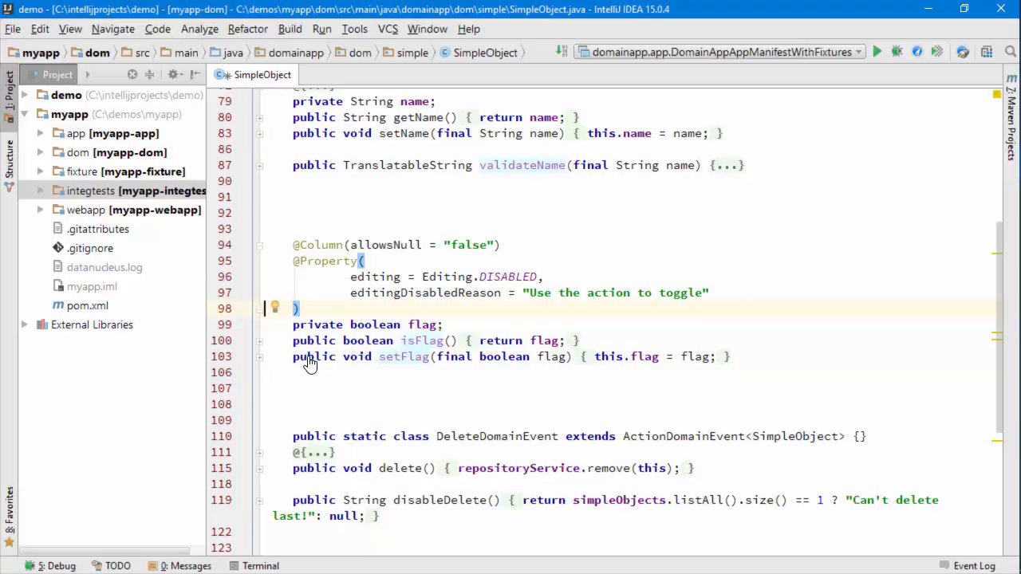
key(Down)
key(Down)
key(Down)
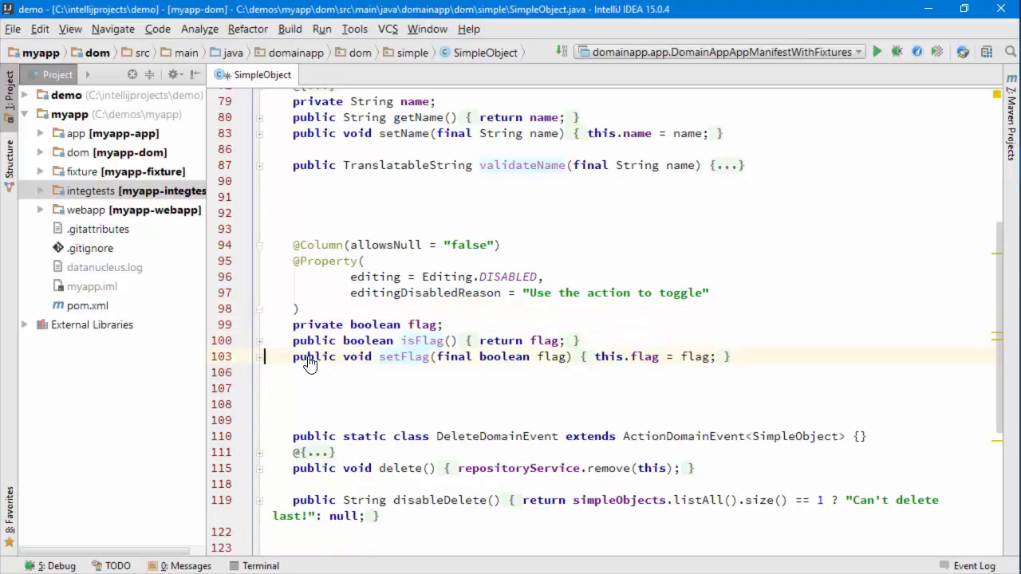
key(Down)
key(Return)
text(publ)
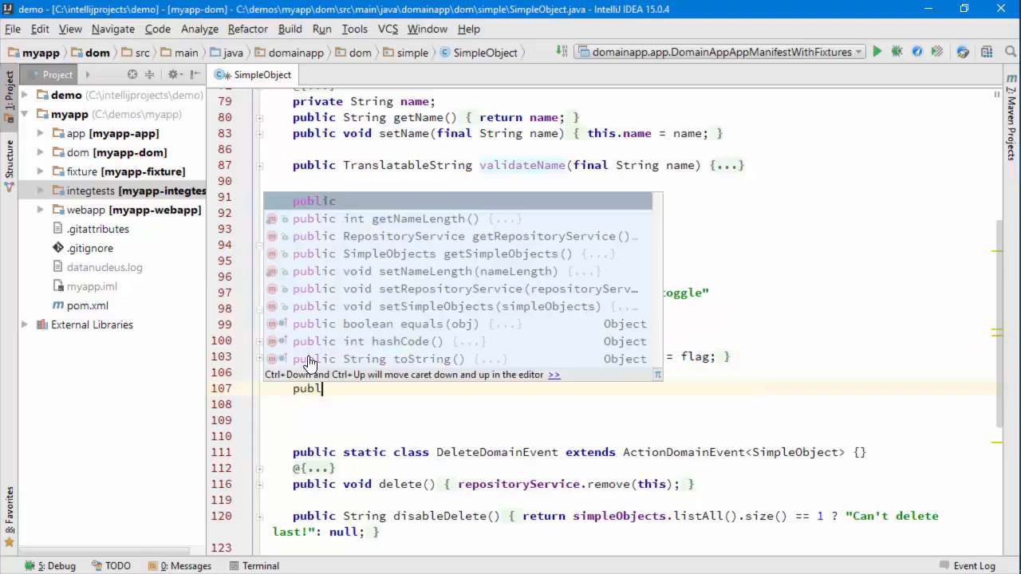
text(ic void to)
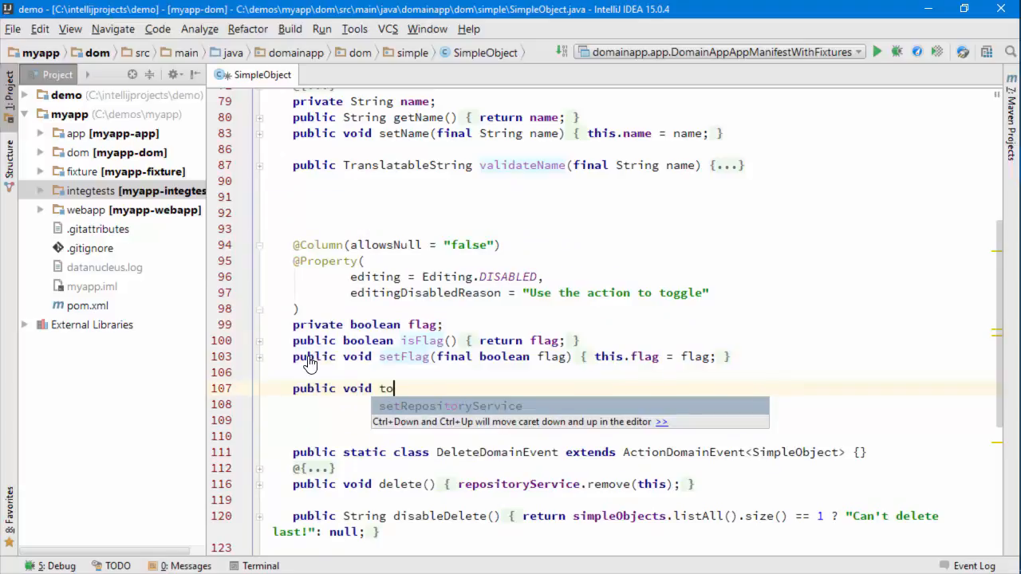
Write public void toggle() { setFlag(!isFlag()); } below the flag accessors.
key(Down)
key(Return)
key(ctrl+z)
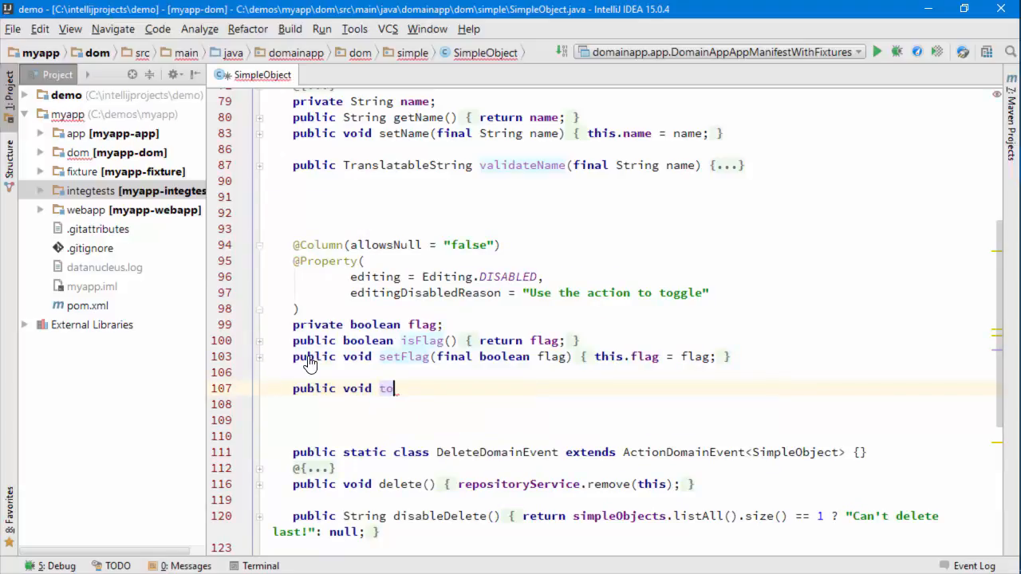
text(toggle() {)
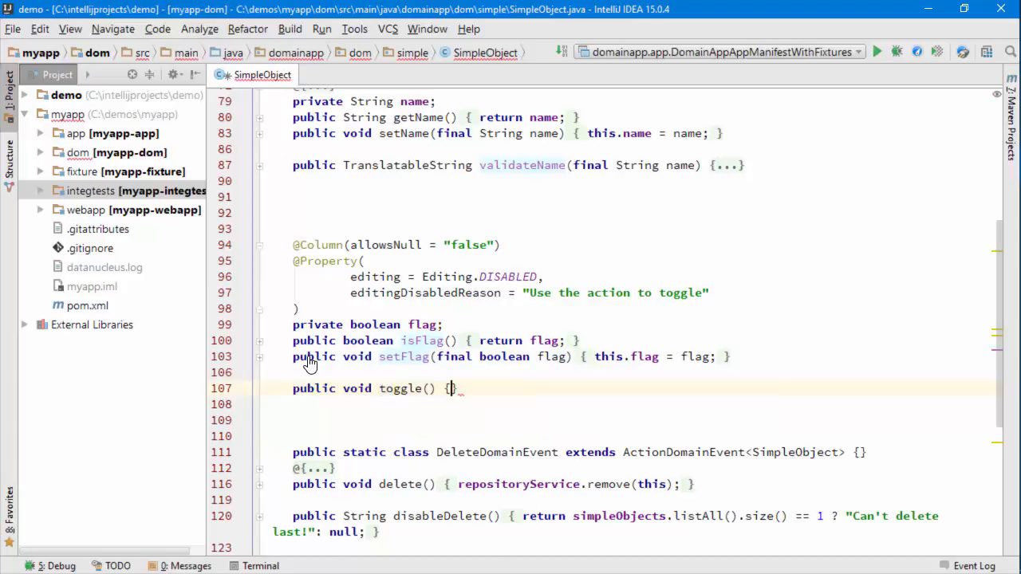
key(Return)
text(set)
key(Return)
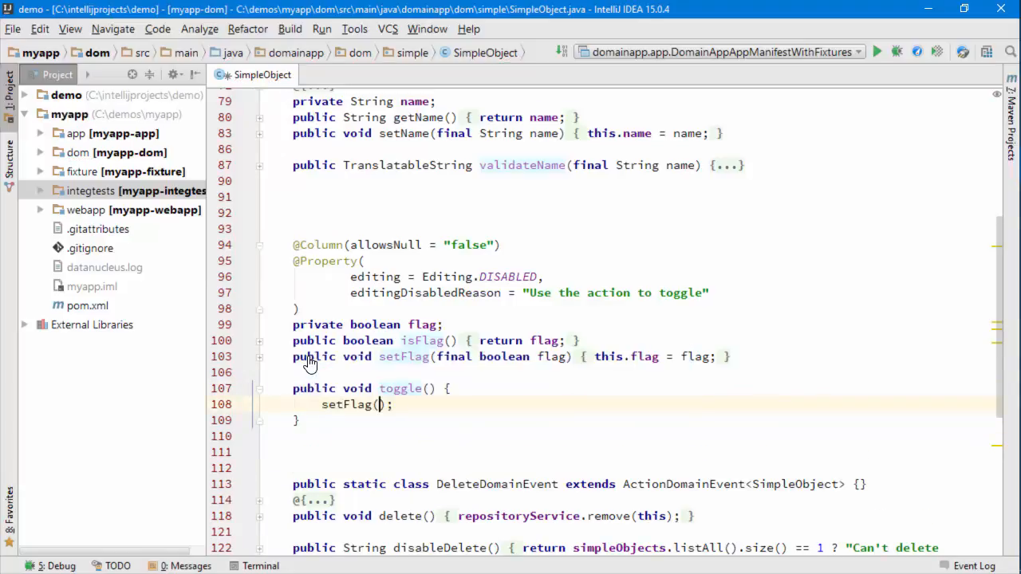
text(!is)
key(Return)
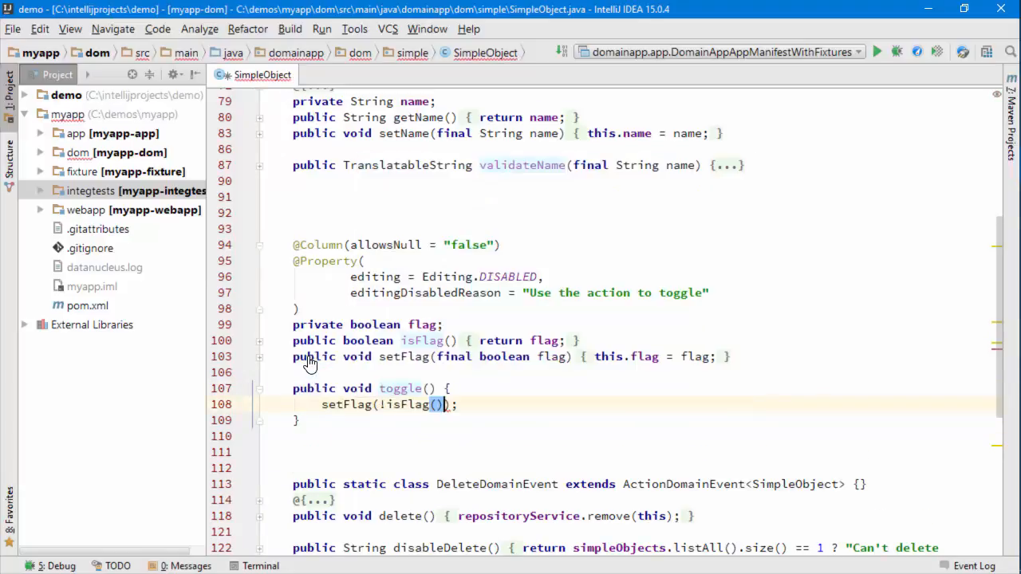
click(293, 373)
key(Return)
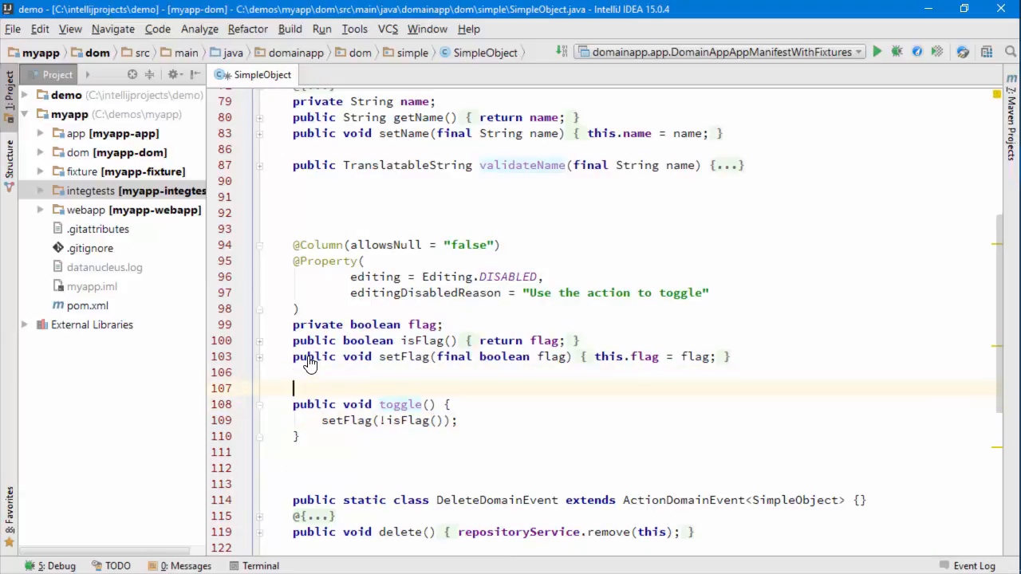
text(@Ac)
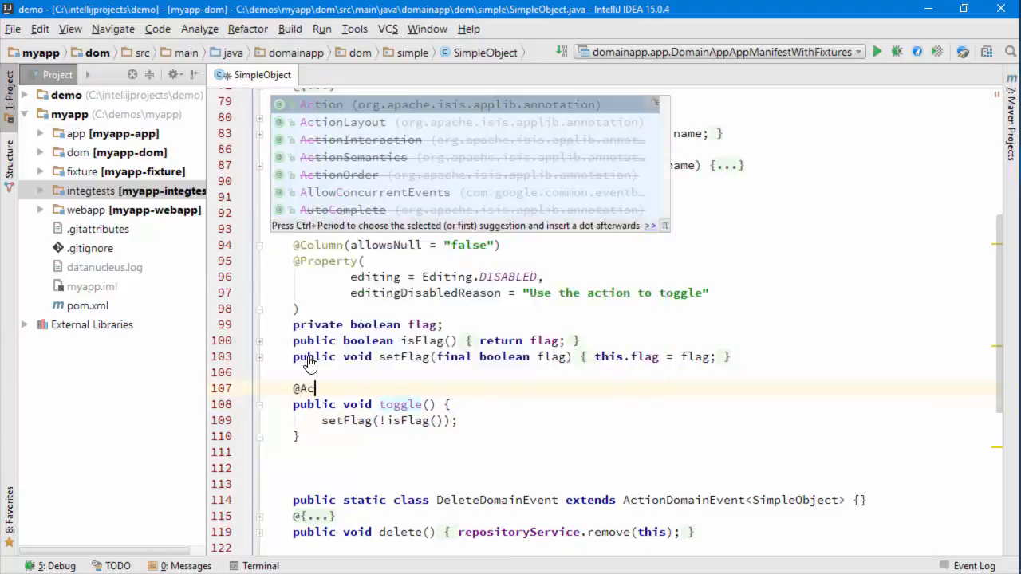
text(tion)
key(Return)
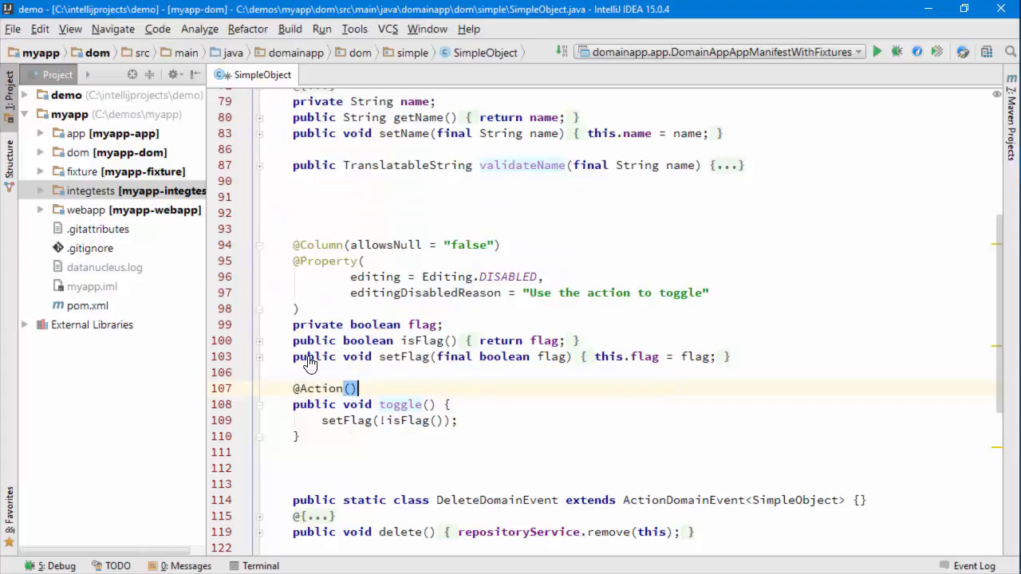
text(())
key(Home)
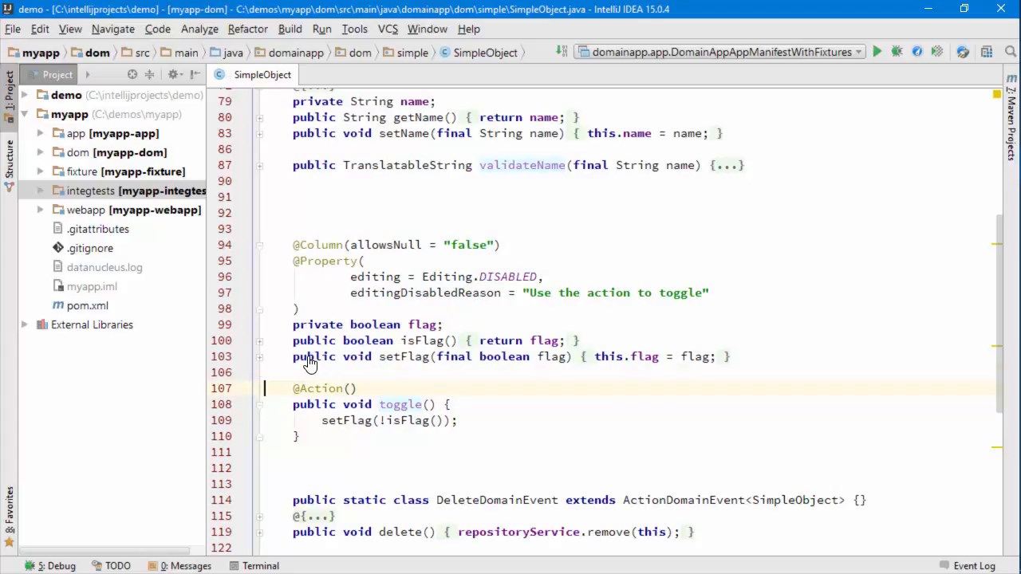
key(End)
key(Left)
key(Return)
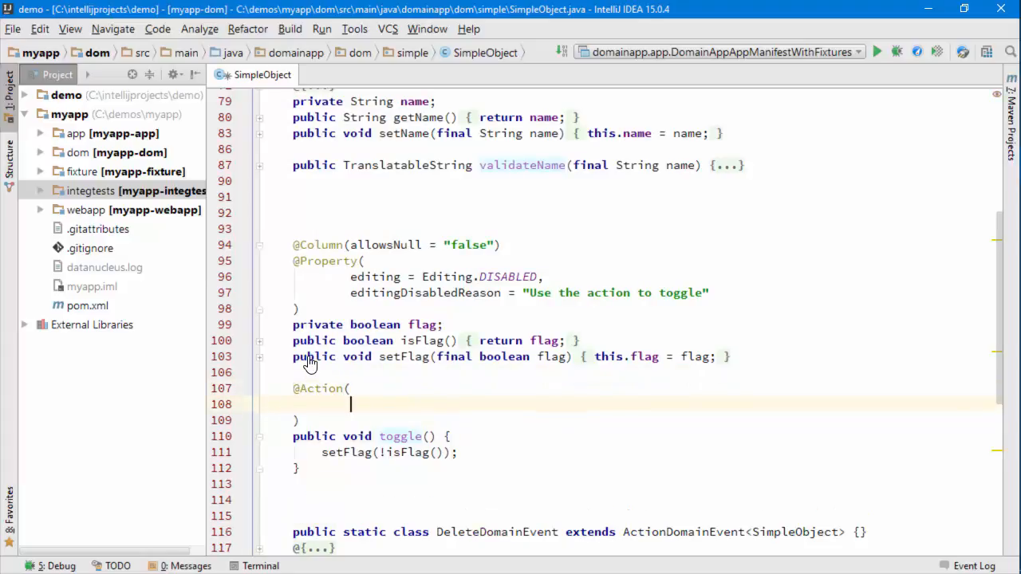
key(ctrl+p)
key(Down)
key(Down)
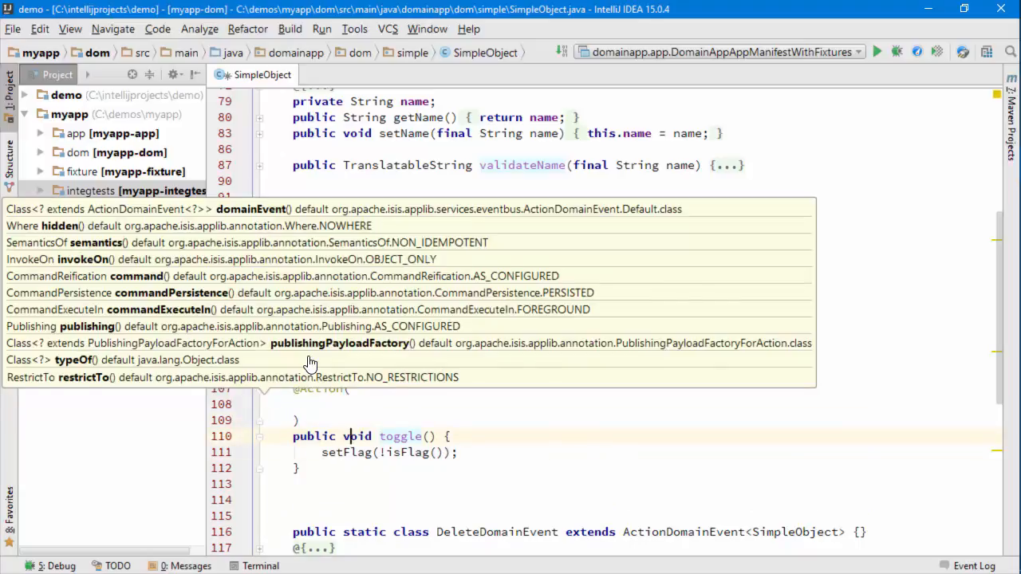
key(Up)
key(Up)
key(ctrl+p)
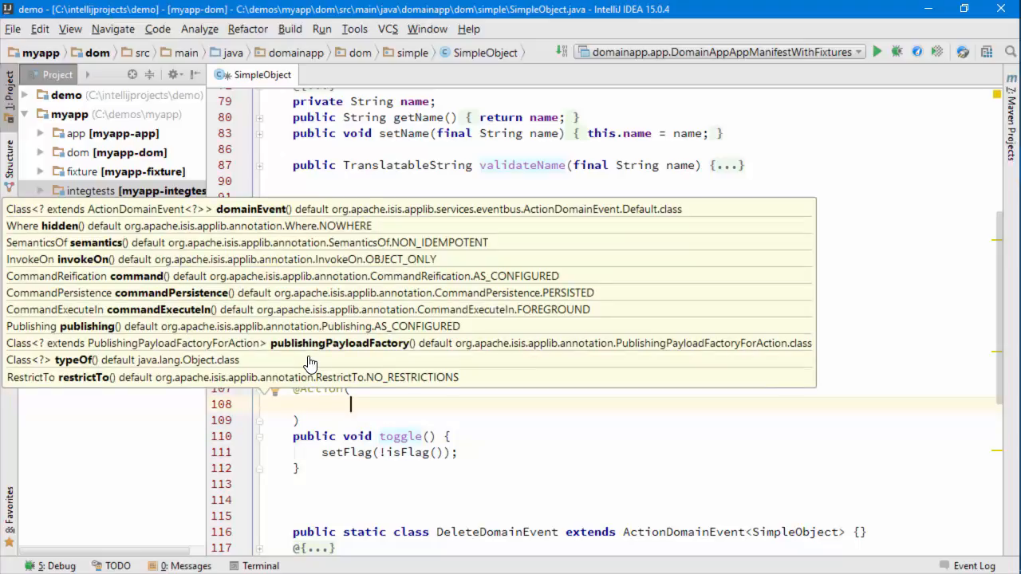
key(ctrl+y)
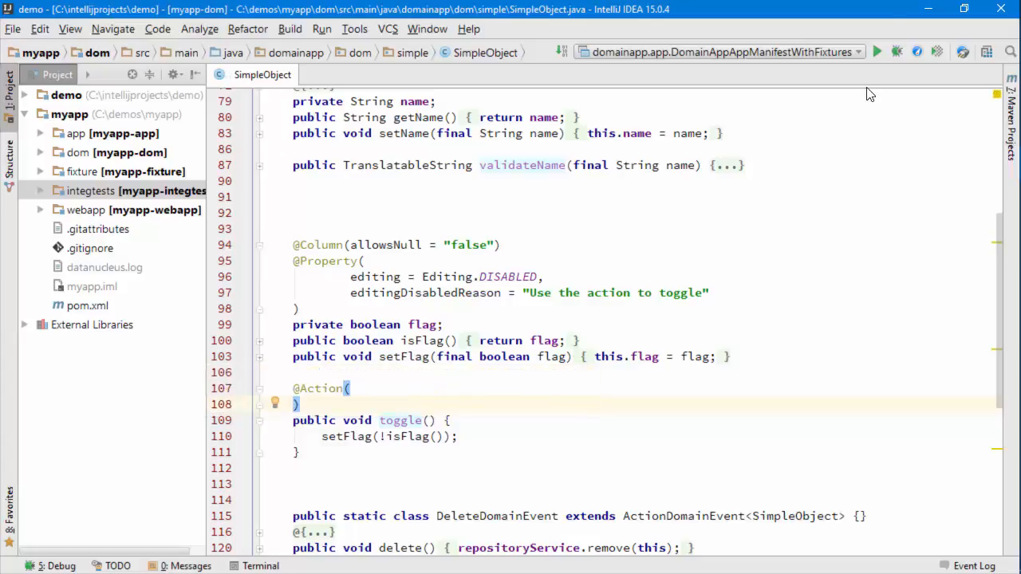
Relaunch the app in debug mode and reload the Simple App home page in the browser.
click(896, 52)
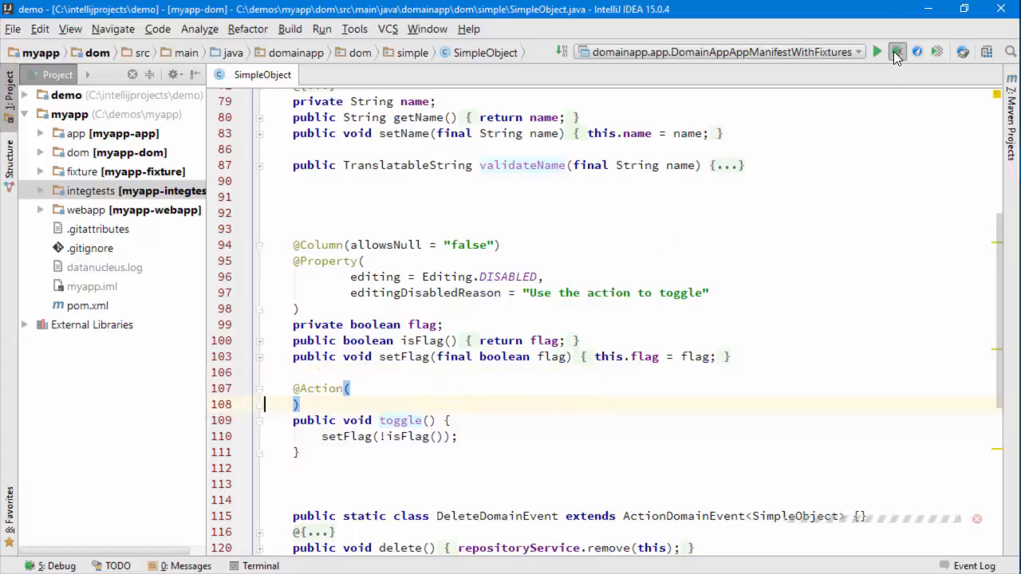
key(alt+Tab)
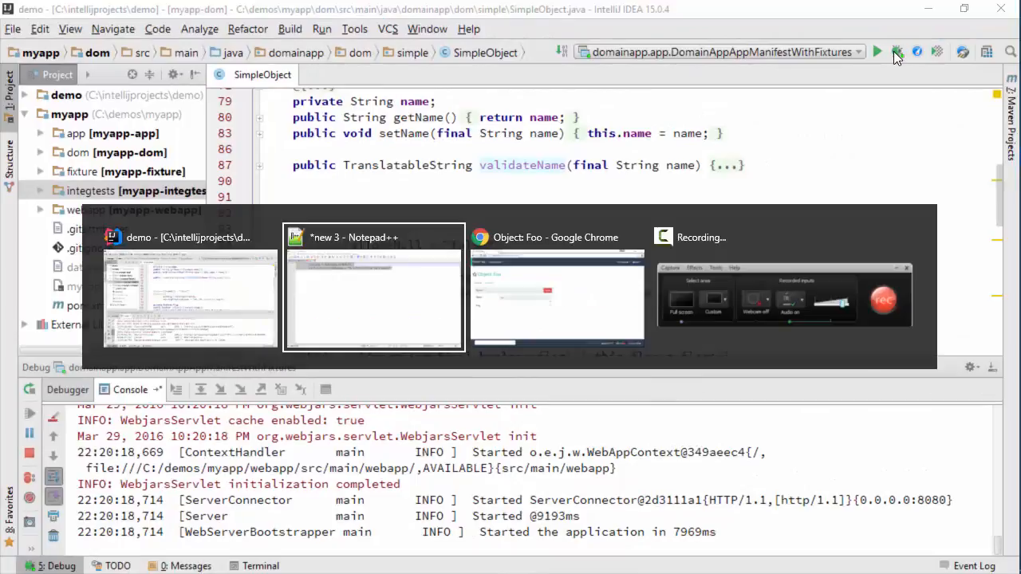
key(Tab)
key(alt)
click(898, 56)
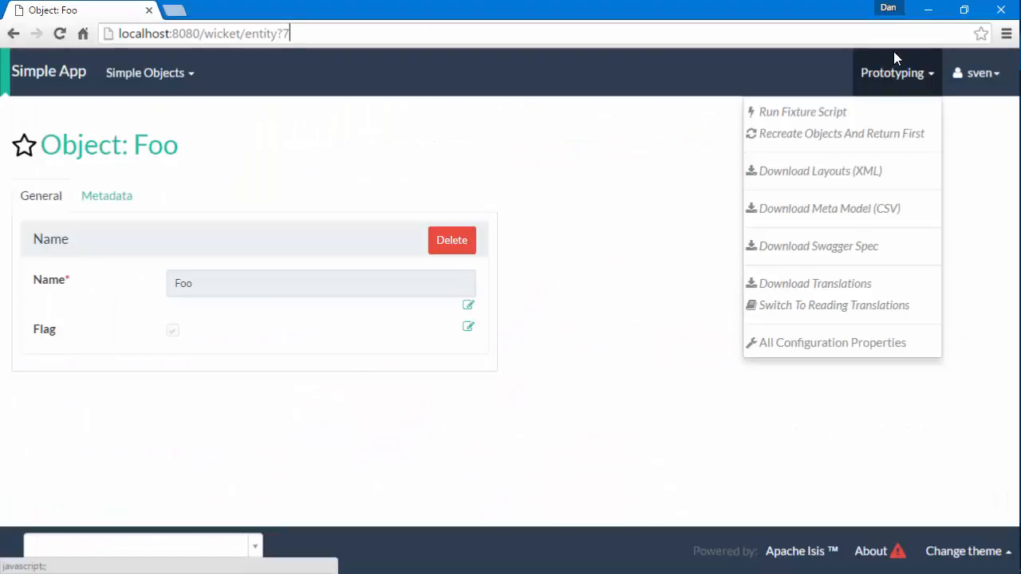
key(BackSpace)
key(BackSpace)
key(BackSpace)
key(Return)
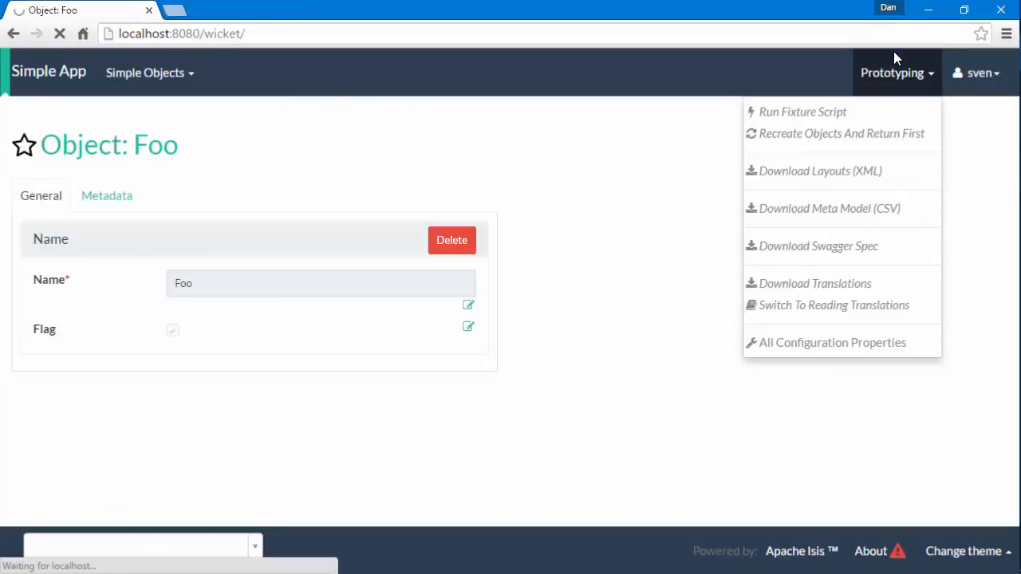
click(519, 183)
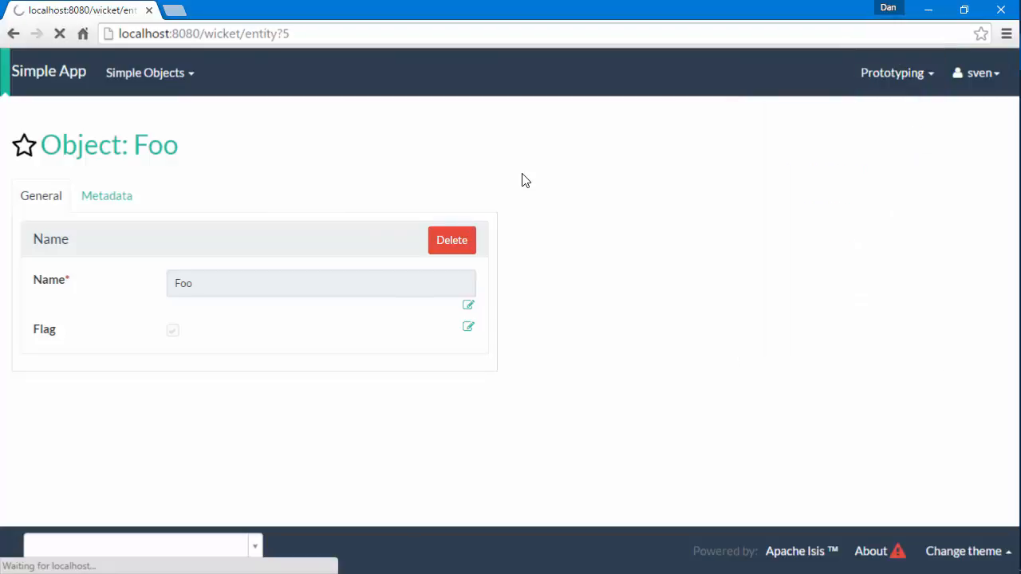
Run Foo's new Toggle action twice, reopening Foo each time to see the Flag flip.
click(376, 193)
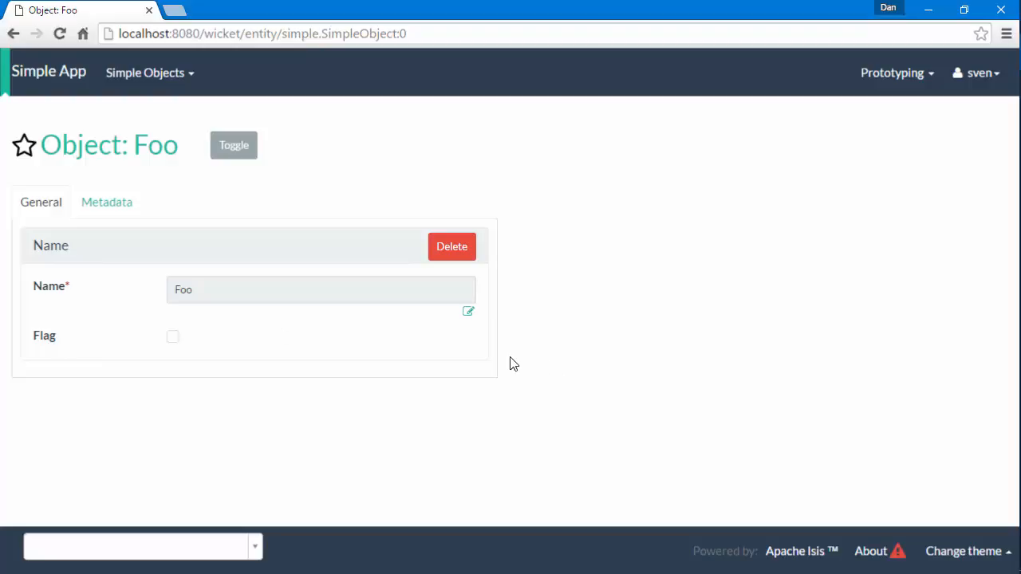
click(237, 150)
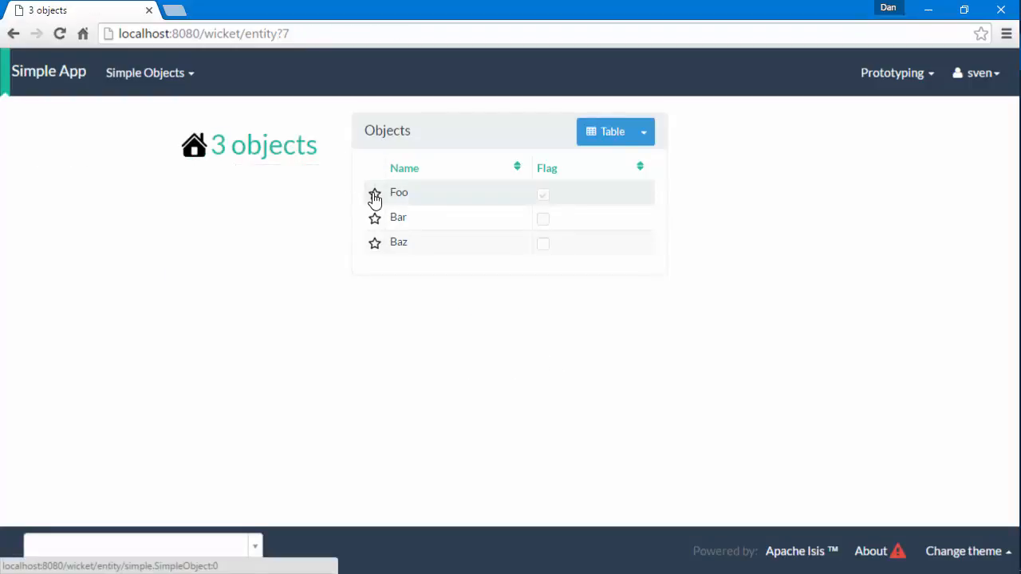
click(375, 193)
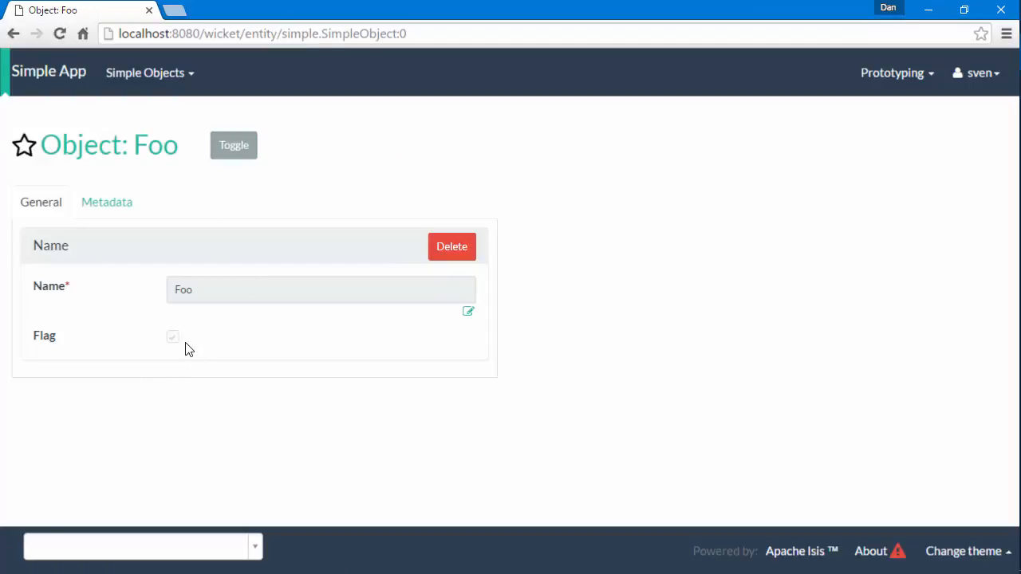
click(237, 154)
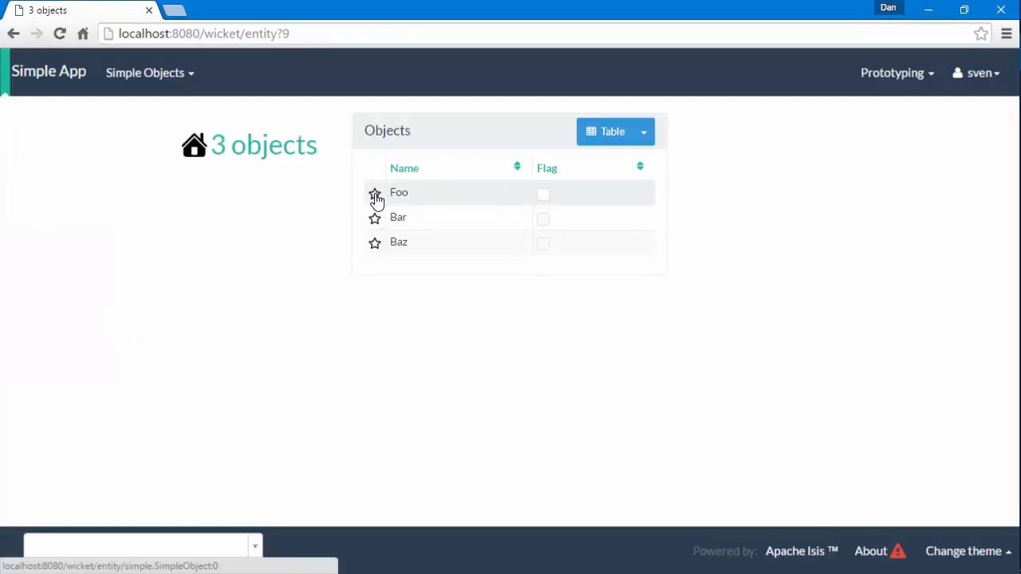
click(375, 193)
key(alt+Tab)
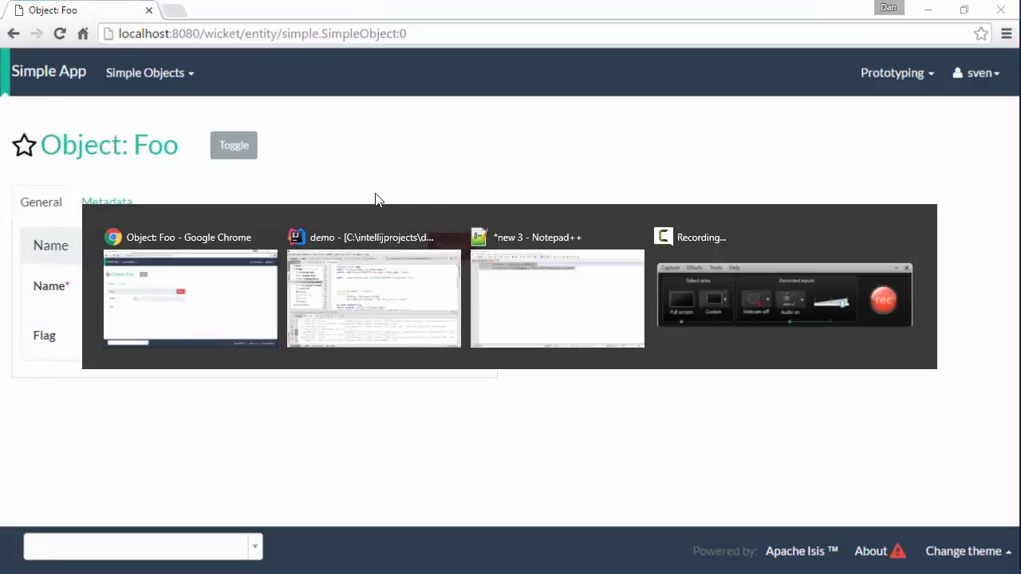
scroll(435, 231, down, 5)
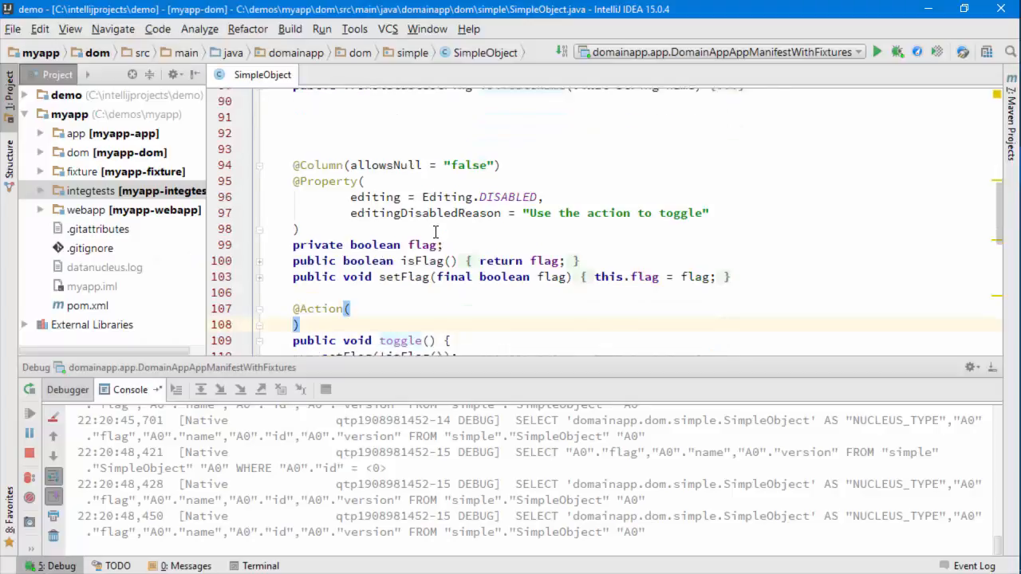
scroll(434, 231, down, 3)
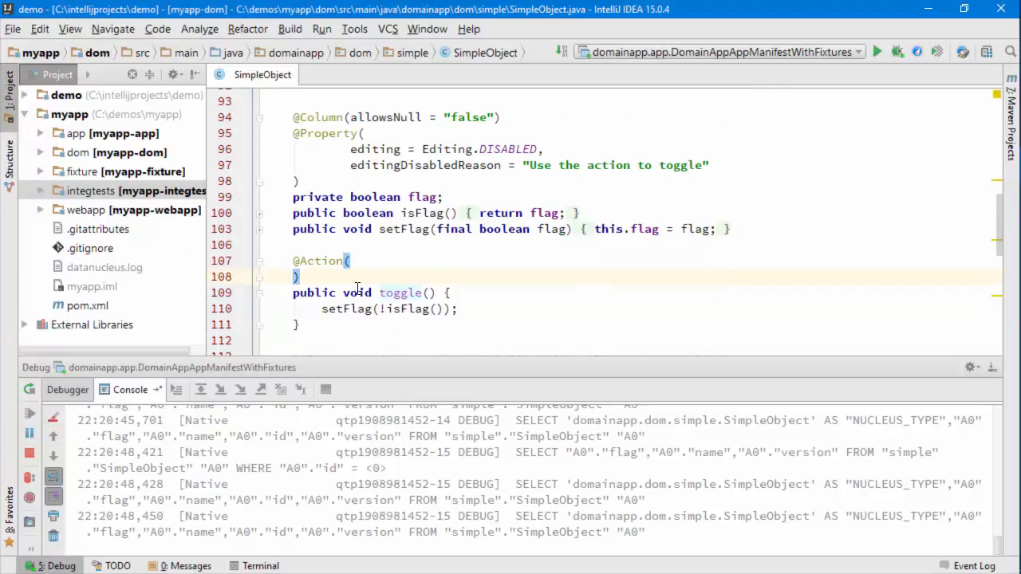
click(358, 292)
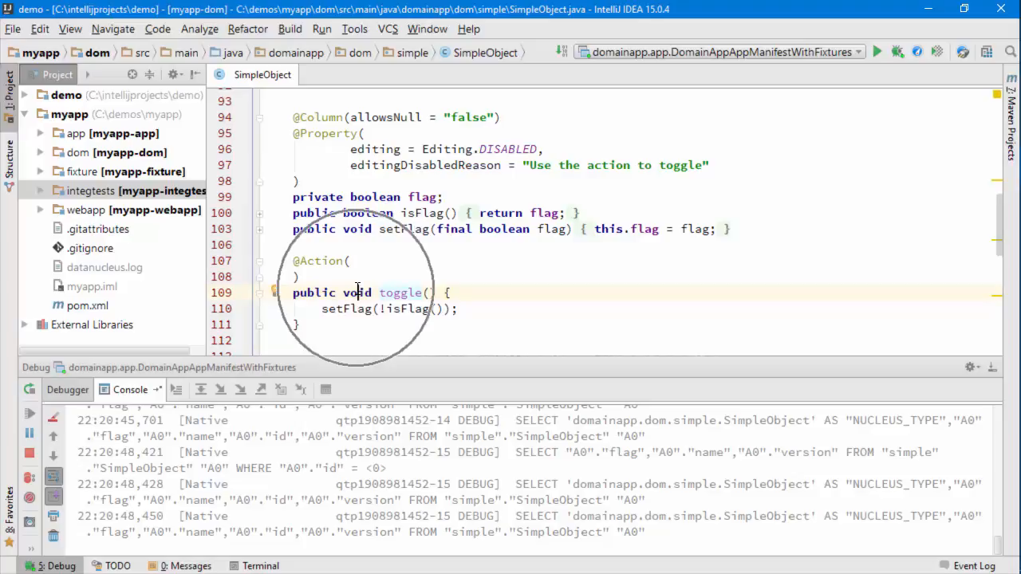
key(alt+Tab)
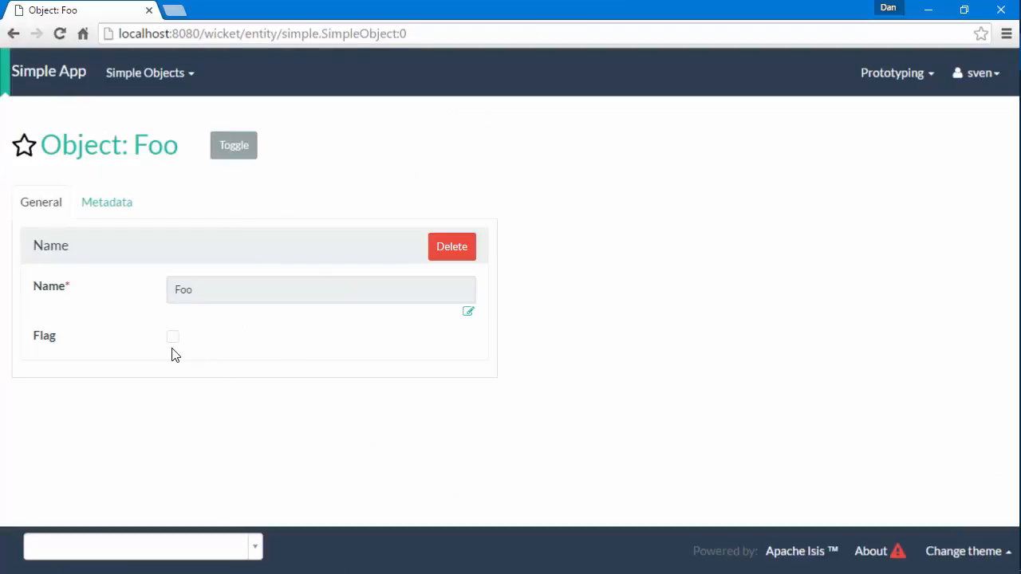
key(alt+Tab)
key(ctrl+F2)
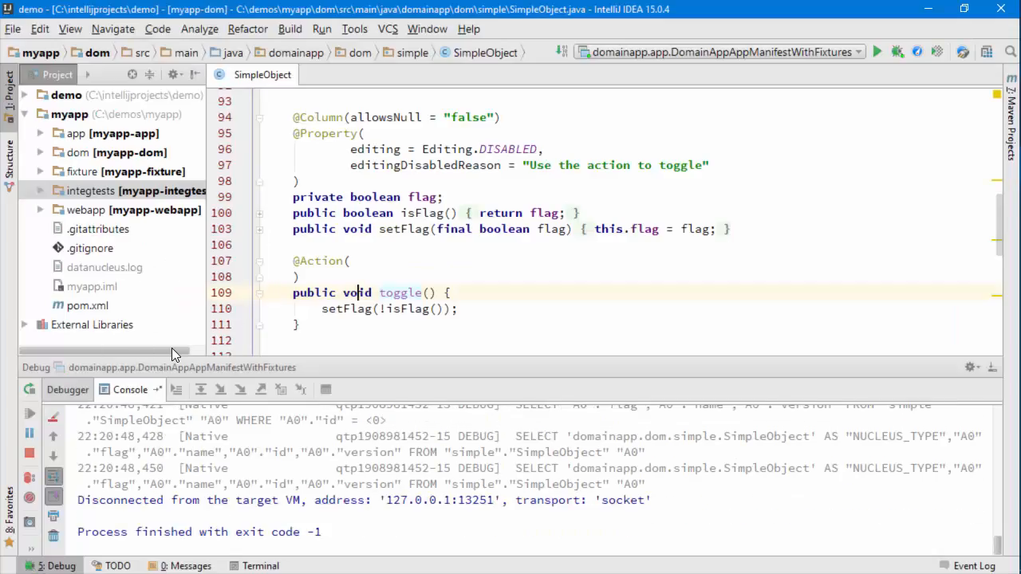
key(Return)
text(@Member)
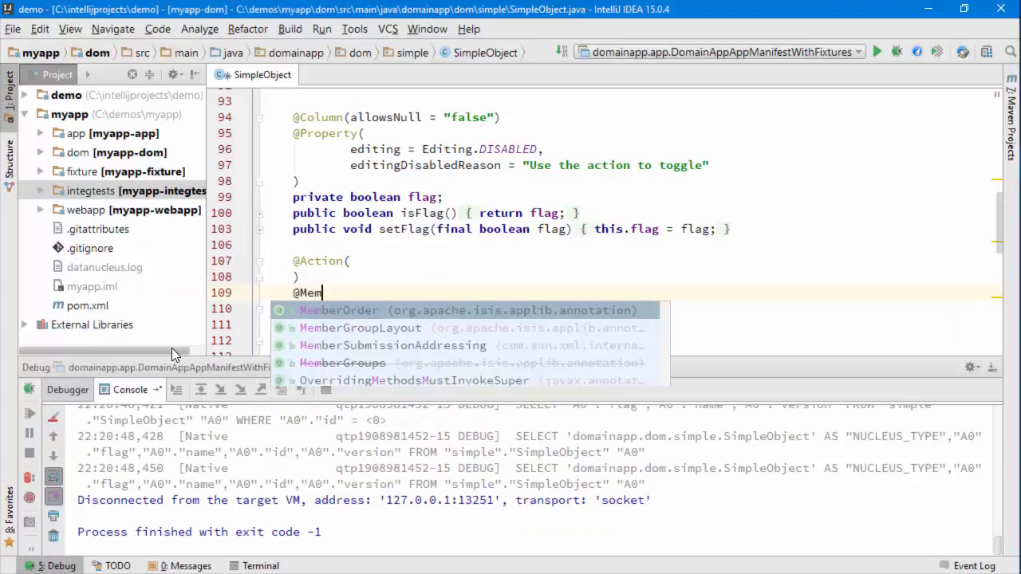
key(Return)
text(na)
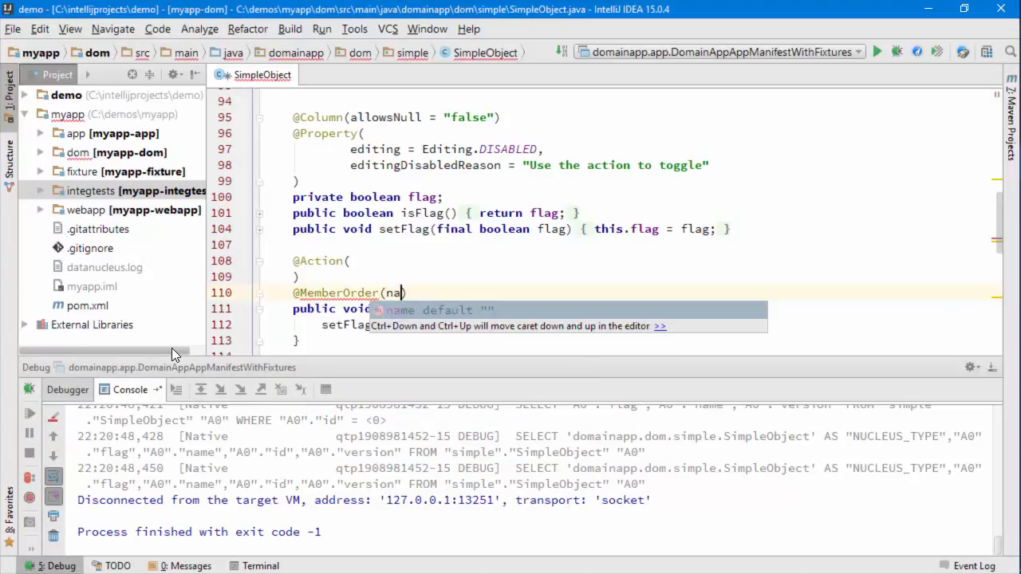
key(Return)
text(= ")
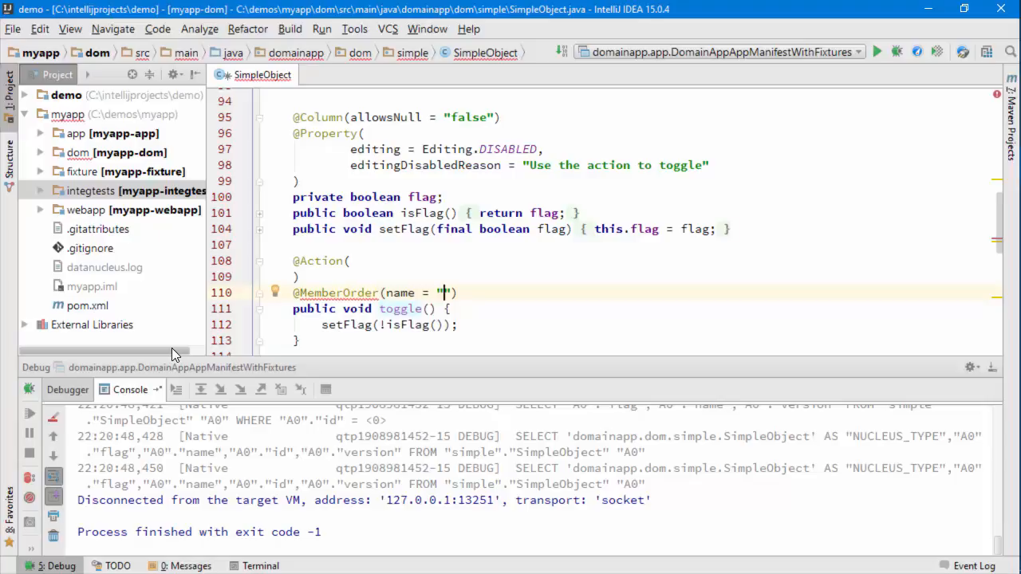
text(flag)
key(End)
text(, )
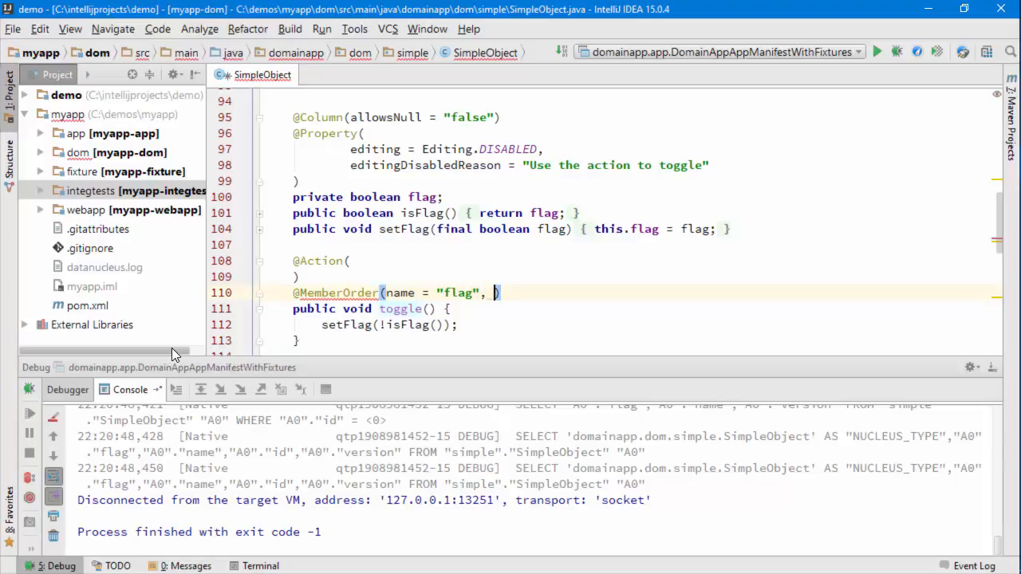
text(se)
key(Return)
text("1)
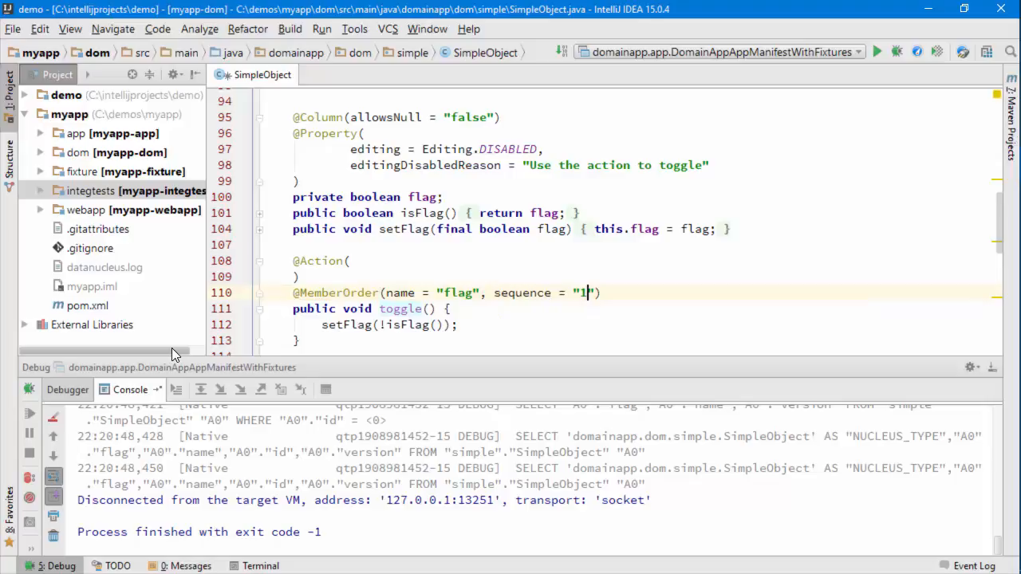
key(Up)
key(Up)
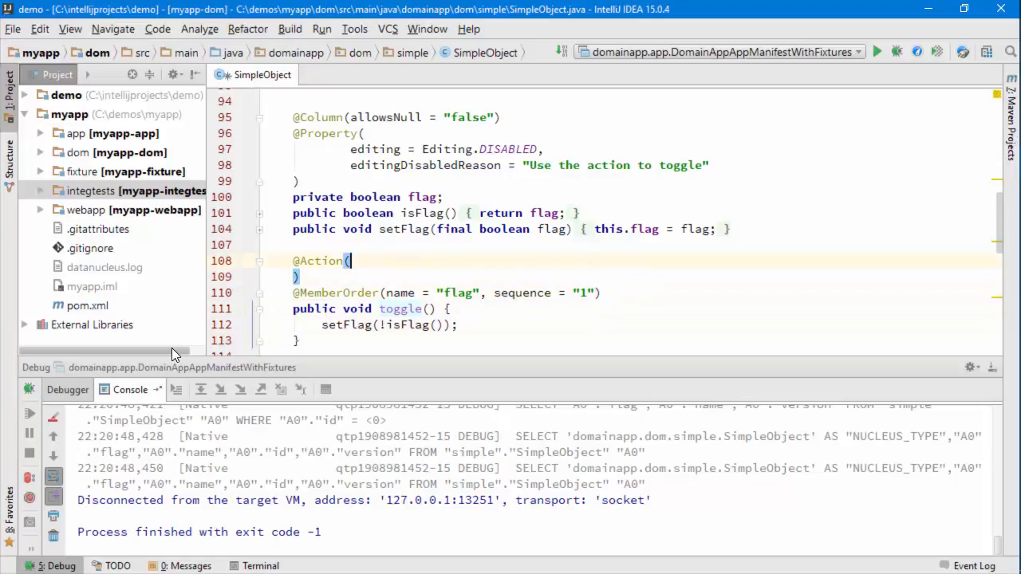
key(ctrl+shift+j)
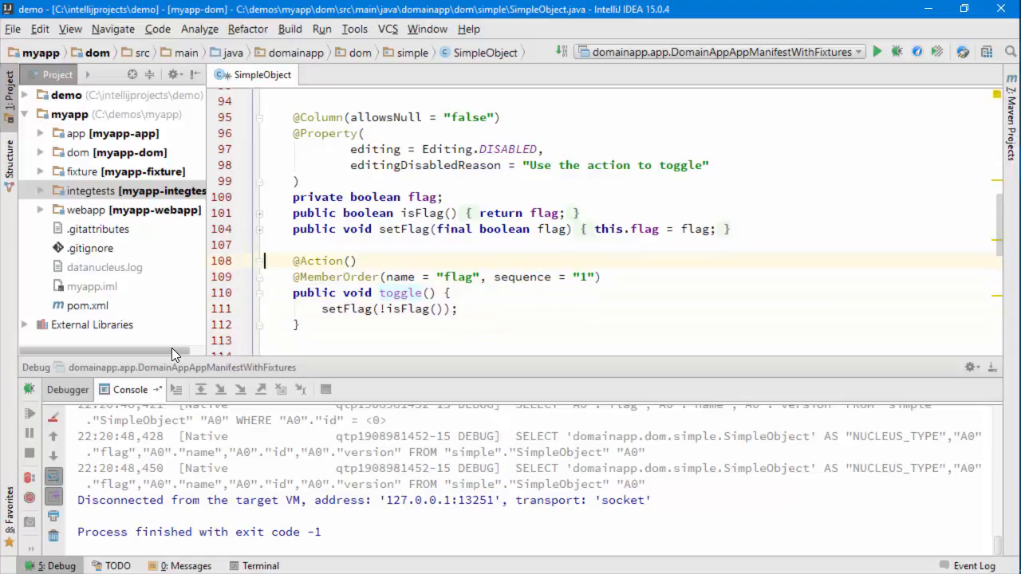
key(Down)
key(Down)
key(ctrl+Right)
key(ctrl+w)
text(Sime)
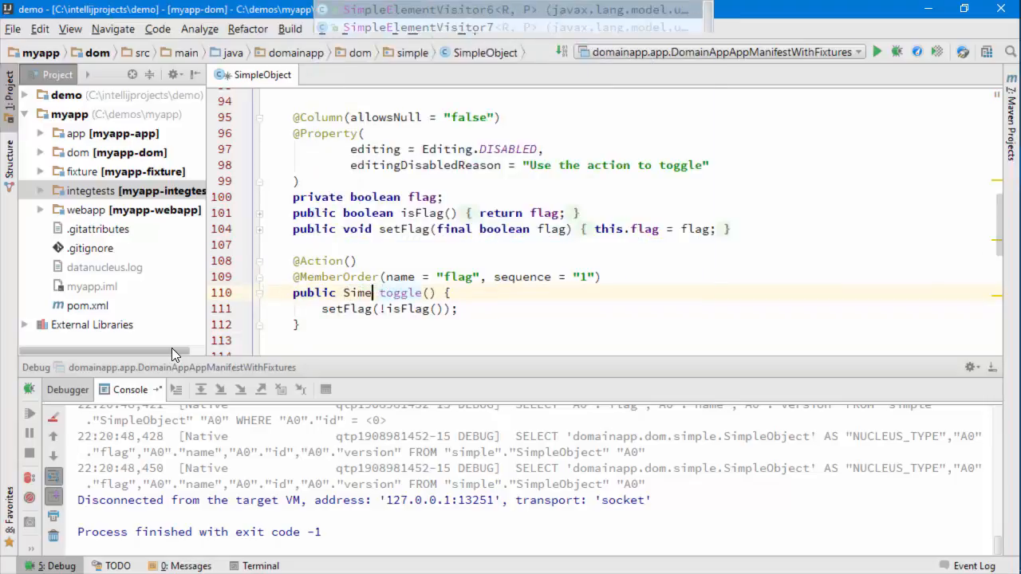
key(BackSpace)
key(Return)
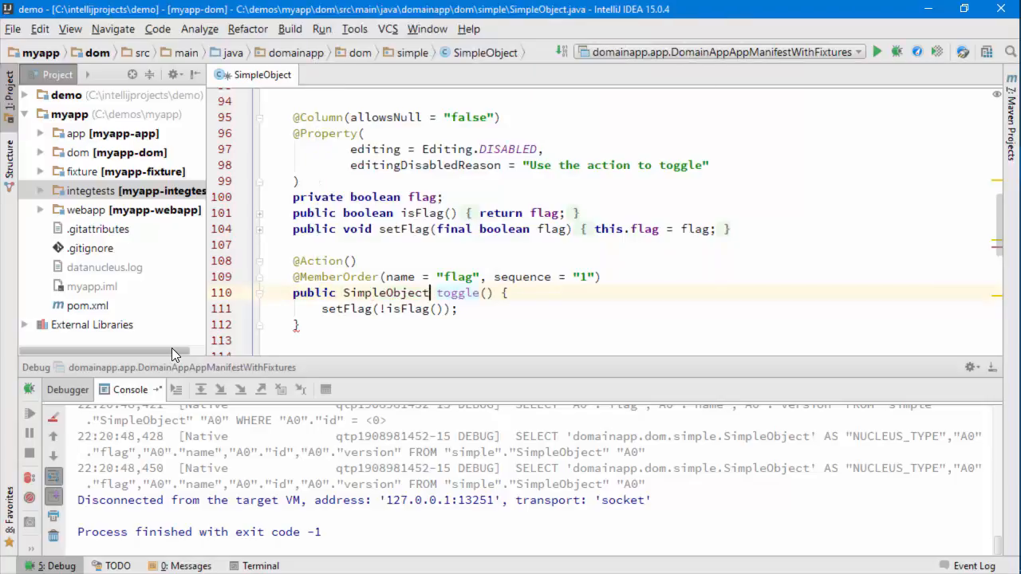
key(End)
key(Return)
text(retun)
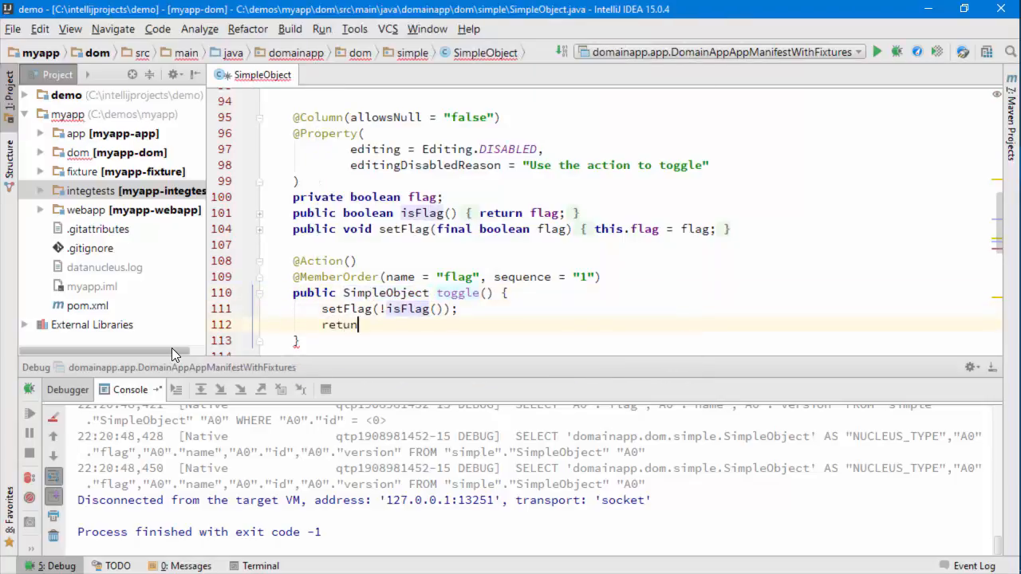
key(BackSpace)
text(rn this;)
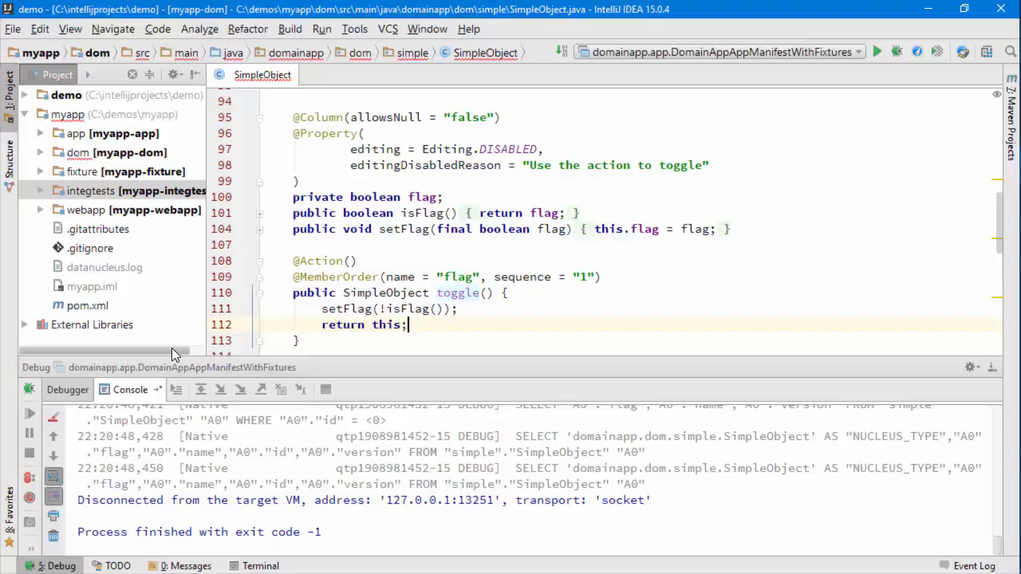
click(900, 56)
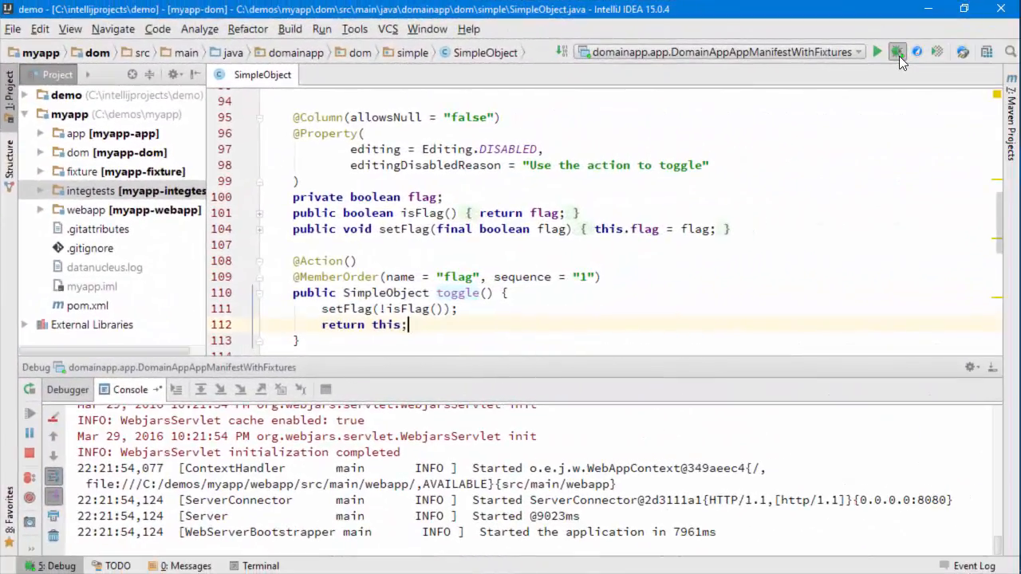
key(alt+Tab)
Reload the Simple App home page and open Foo's detail page.
click(899, 68)
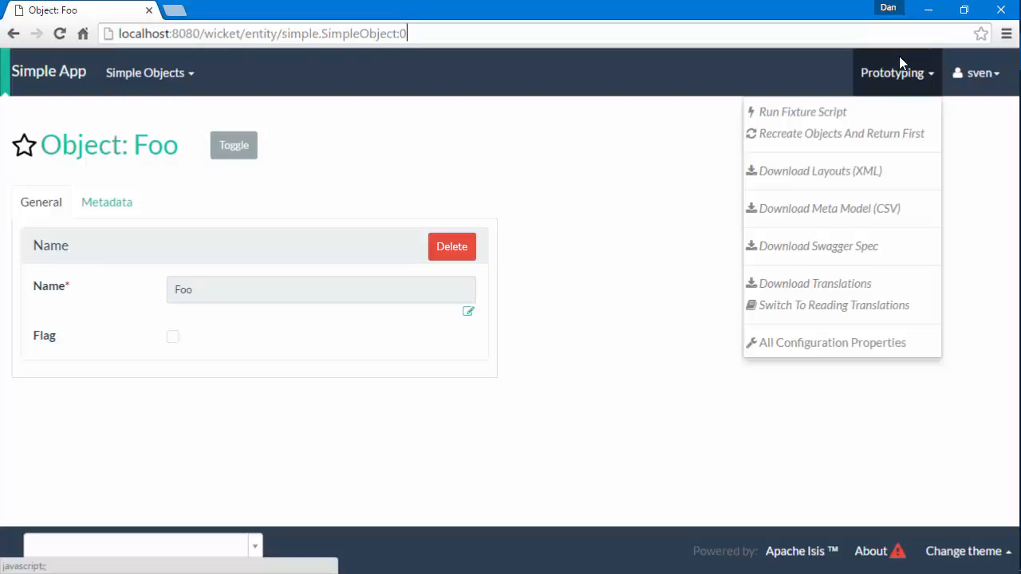
key(ctrl+l)
text(localhost:8080/wicket/)
key(Return)
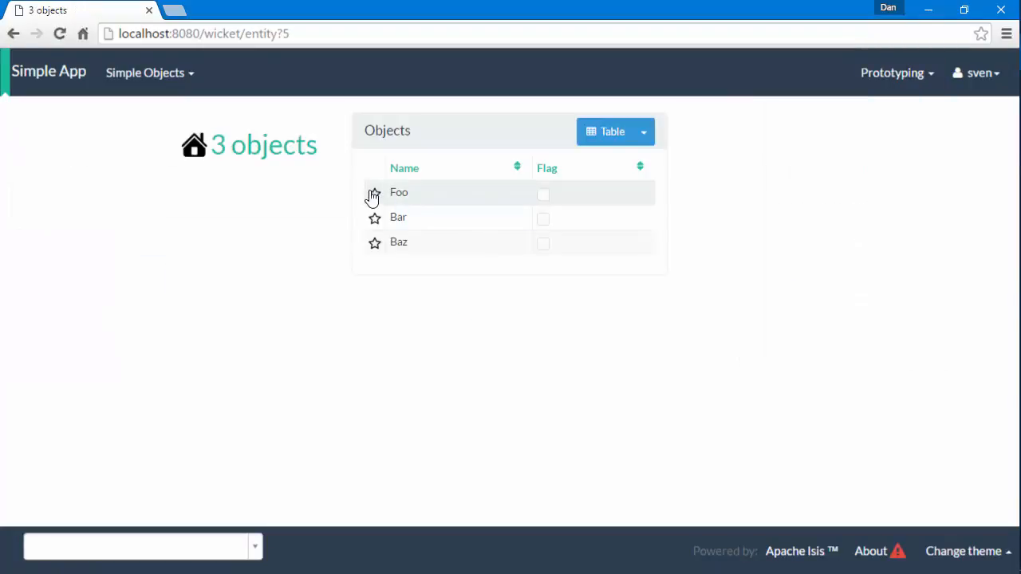
click(373, 195)
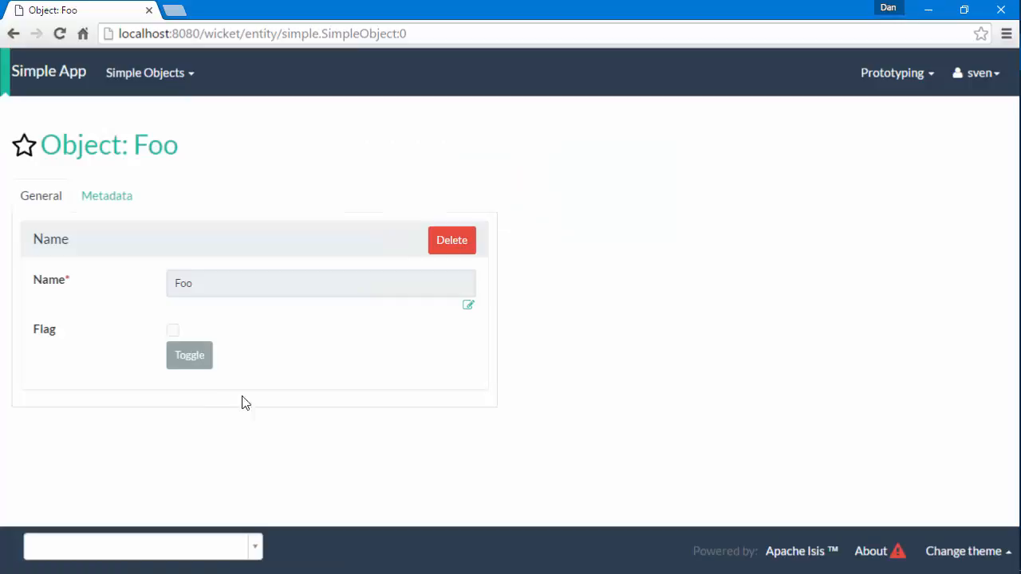
Use the Toggle button beneath Flag to switch Flag on and back off in place, then return to the code.
click(190, 355)
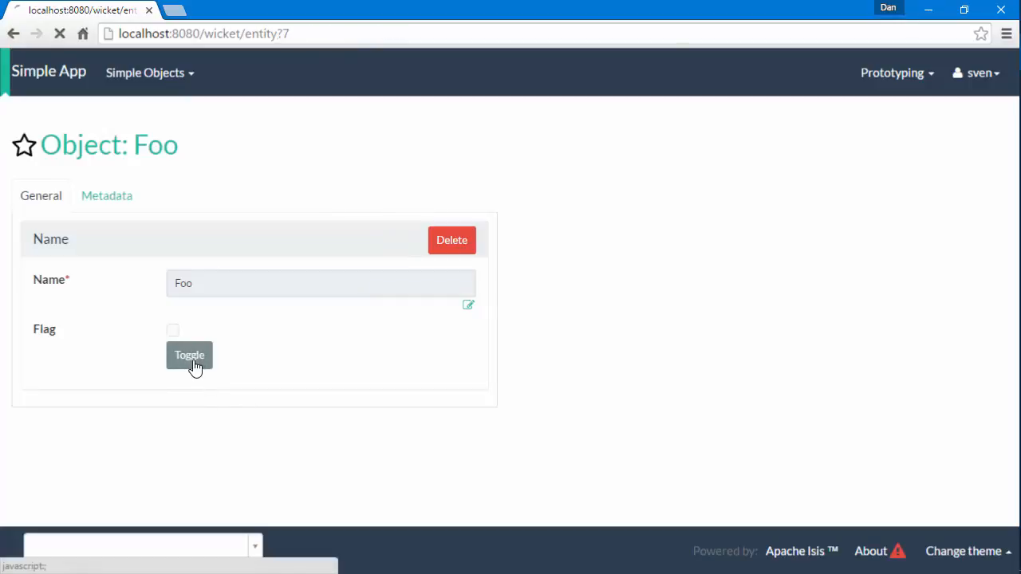
click(195, 364)
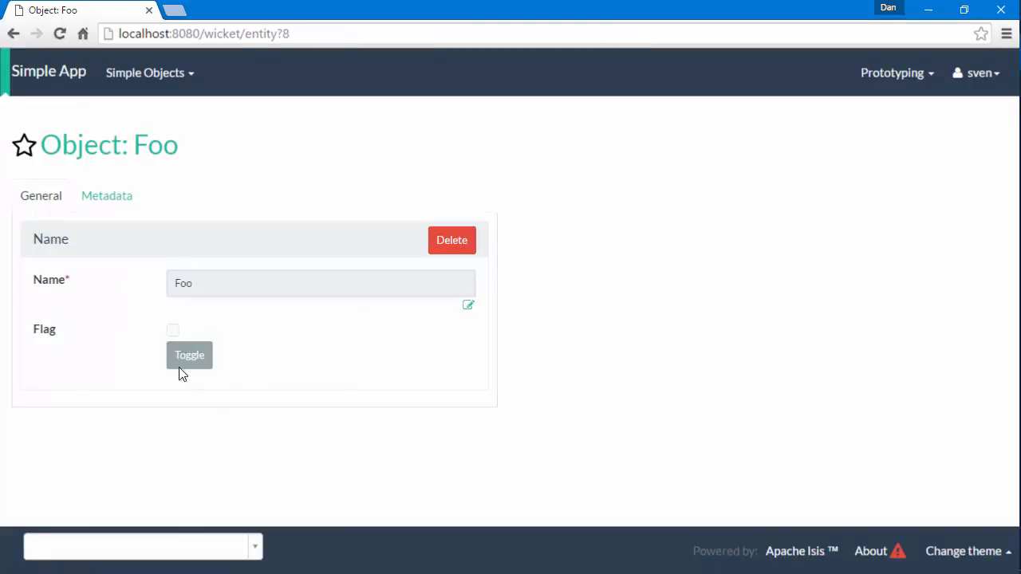
click(180, 356)
click(180, 356)
key(alt+Tab)
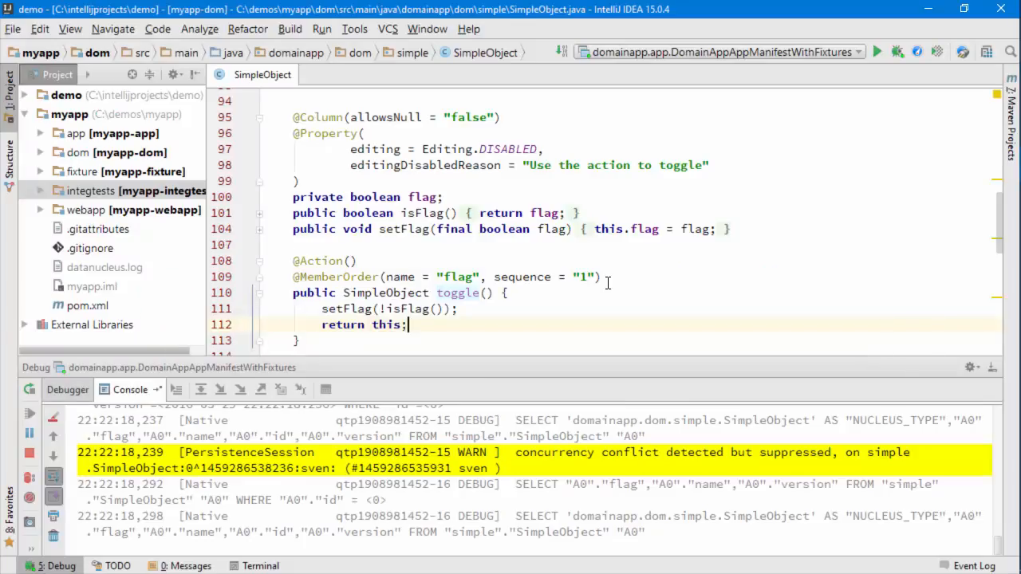
click(588, 296)
drag(592, 357, 592, 396)
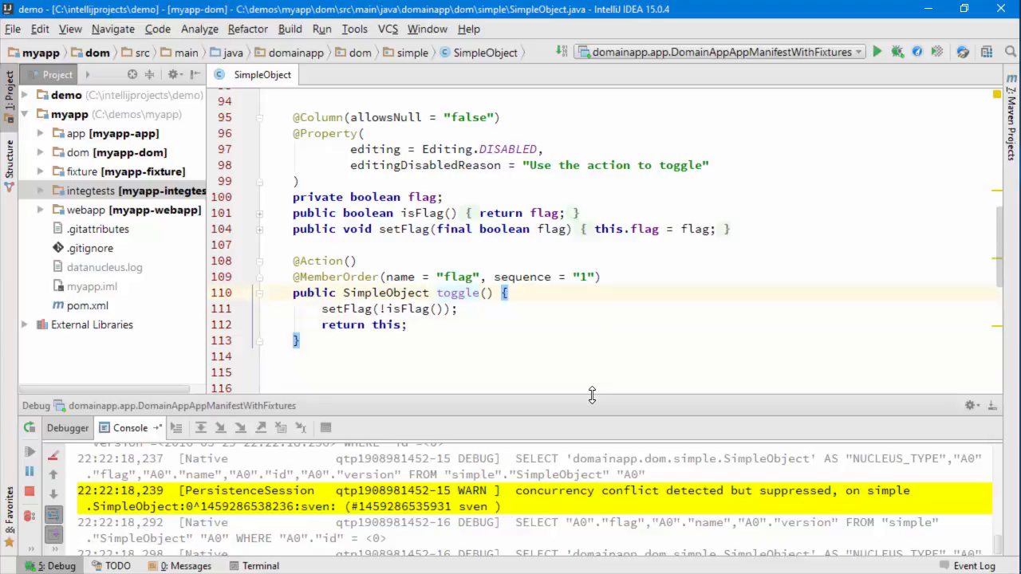
click(351, 261)
key(Down)
key(Home)
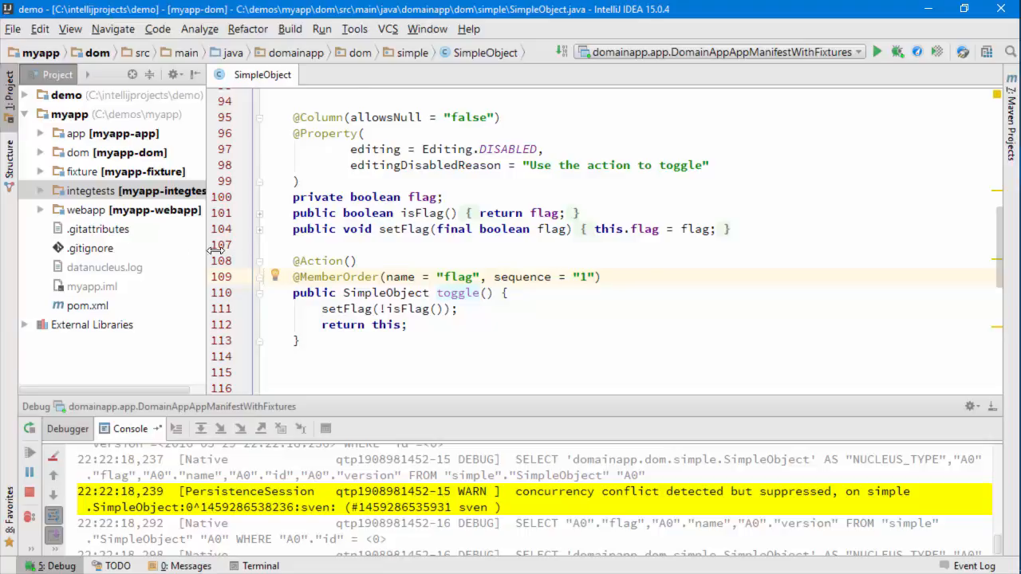
drag(216, 248, 261, 248)
click(422, 229)
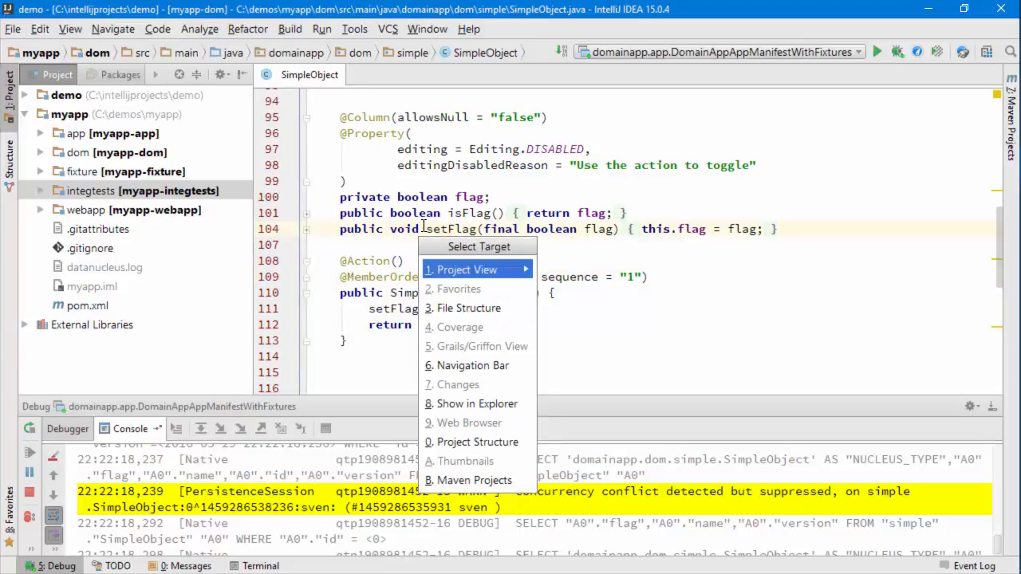
Reveal SimpleObject in the project tree and open SimpleObject.layout.xml beside it.
key(Return)
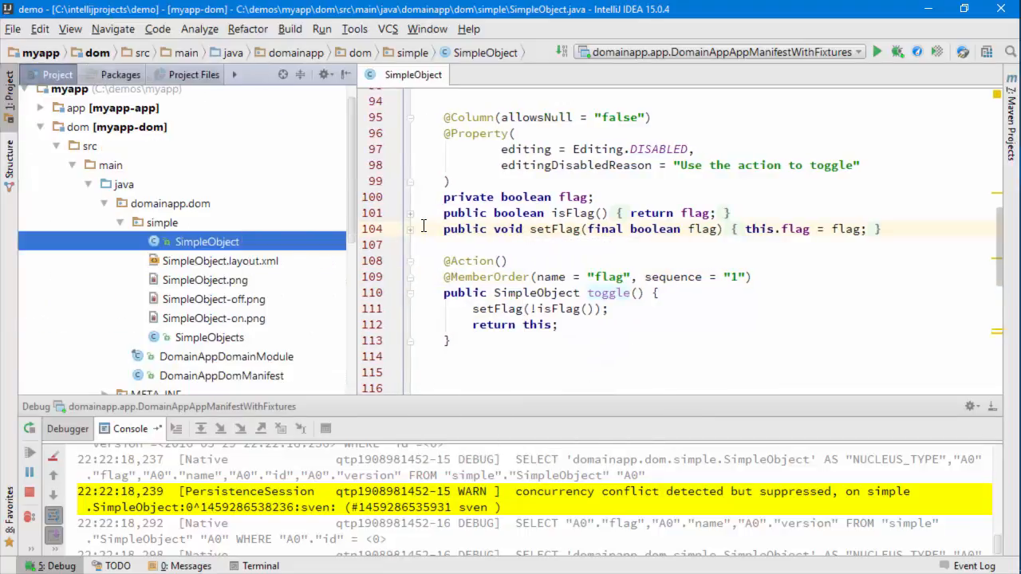
key(Down)
key(Return)
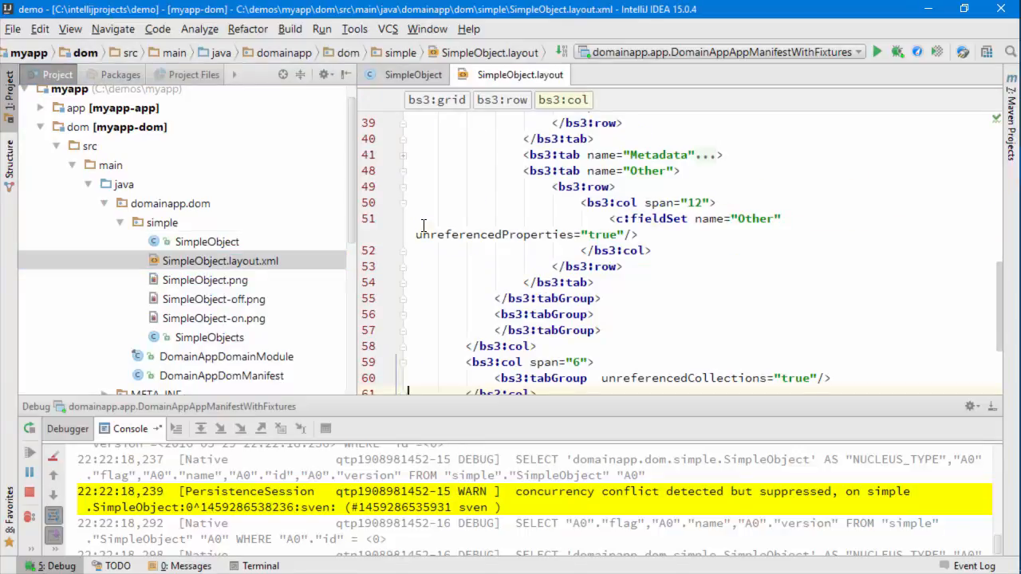
Expand <c:property id="flag"> into open and close tags with an indented line inside.
double_click(497, 74)
scroll(494, 238, up, 2)
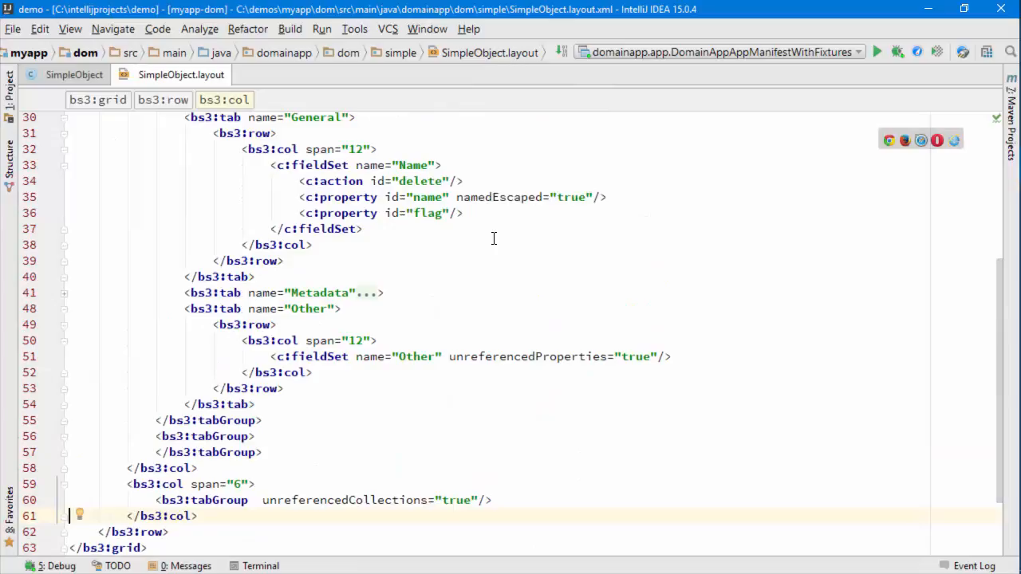
click(489, 185)
key(Down)
key(Down)
key(Left)
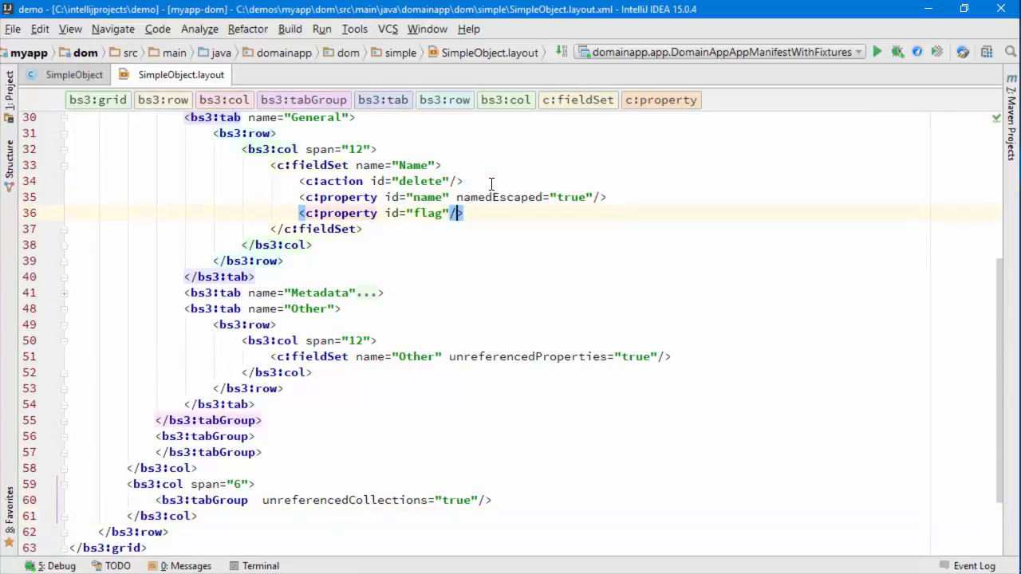
key(BackSpace)
key(End)
key(Return)
text(</)
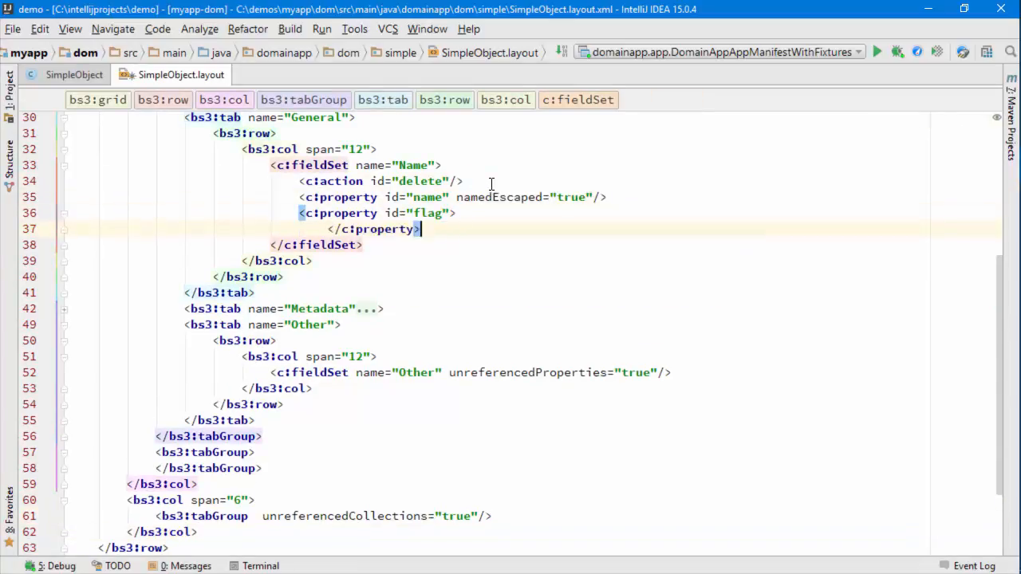
key(Up)
key(End)
key(Return)
text(<)
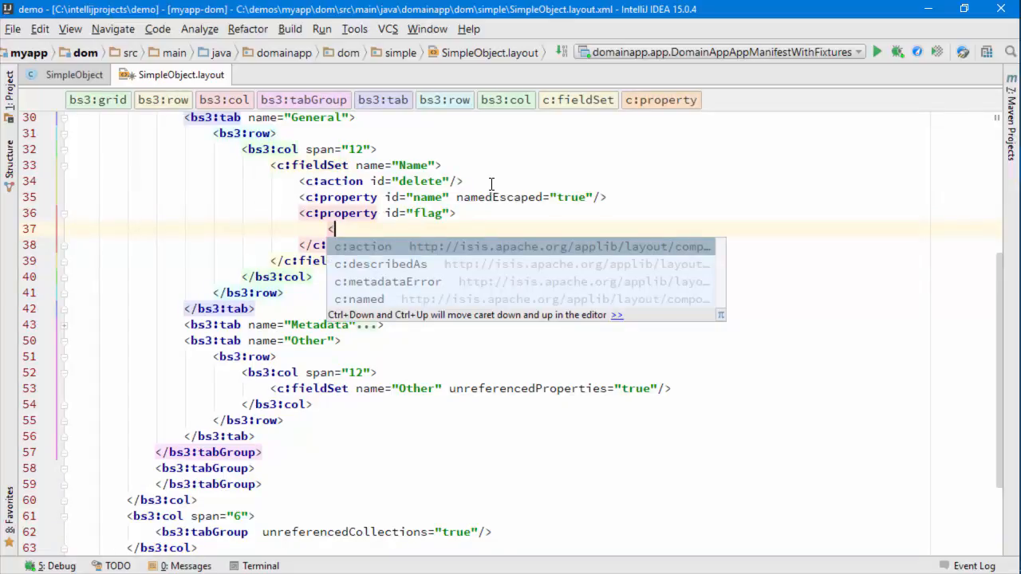
Add <c:action id="toggle" position="RIGHT"/> inside the flag property element.
key(Escape)
key(Return)
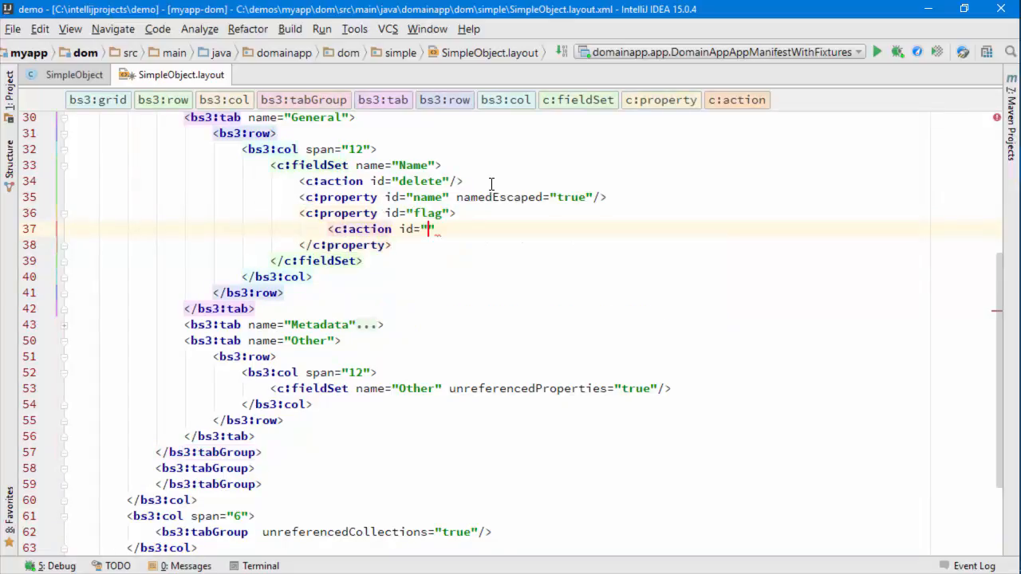
text(toglle)
key(BackSpace)
key(BackSpace)
key(BackSpace)
text(gle)
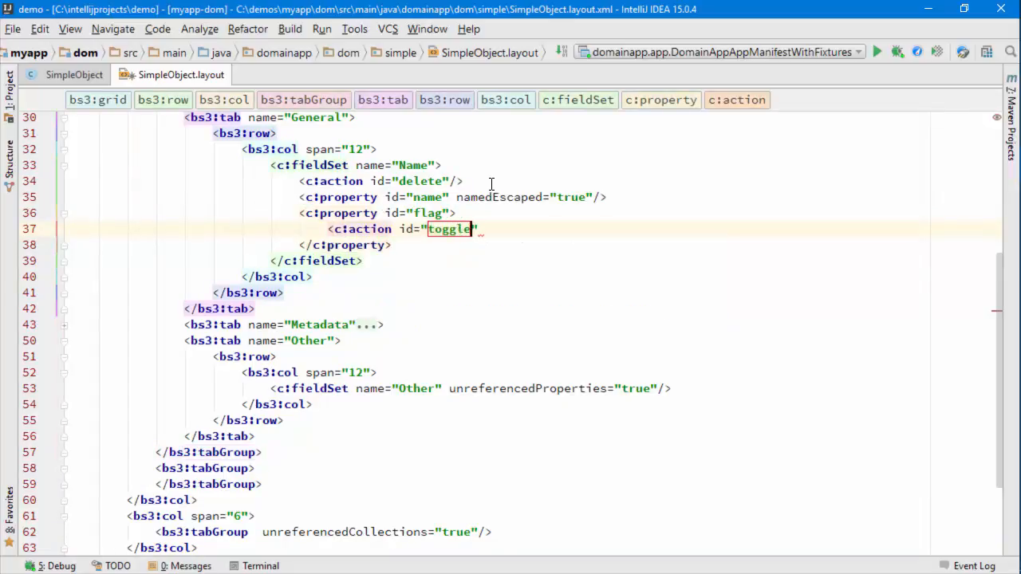
key(Tab)
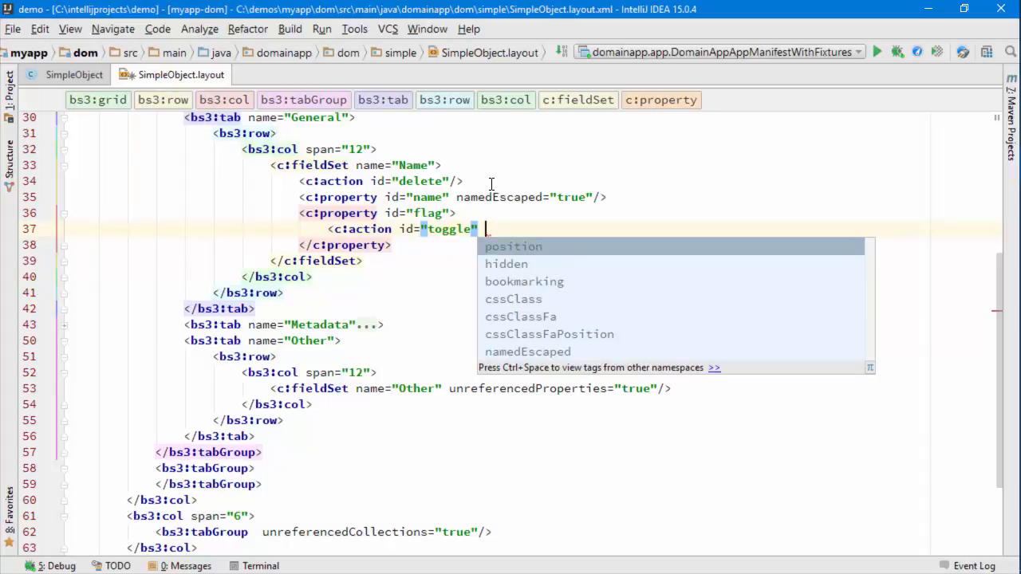
key(Down)
key(Down)
key(Down)
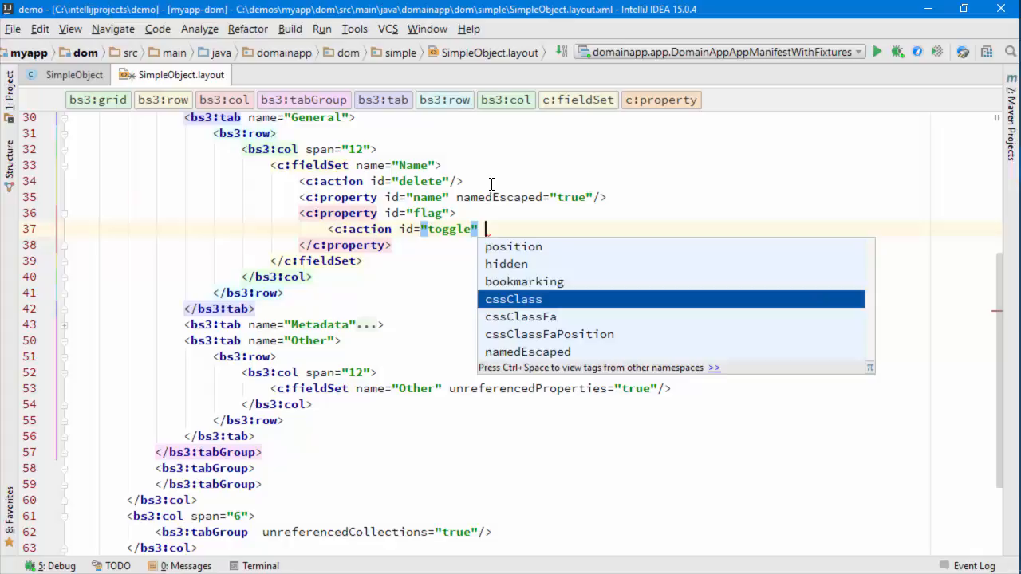
key(Down)
key(Down)
key(Down)
key(Up)
key(Up)
key(Up)
key(Up)
key(Up)
key(Up)
text(/>)
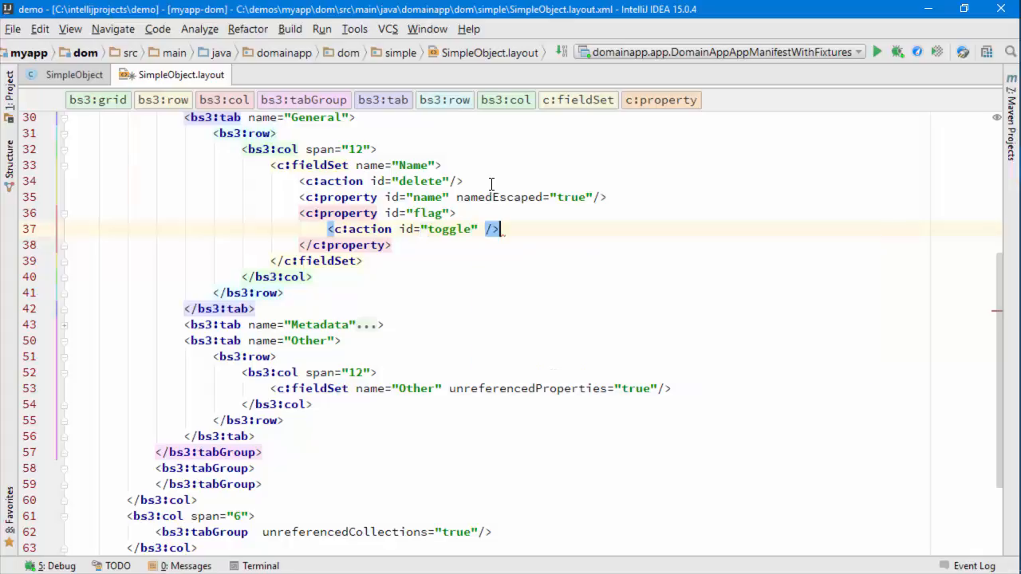
key(Left)
key(Left)
text(po)
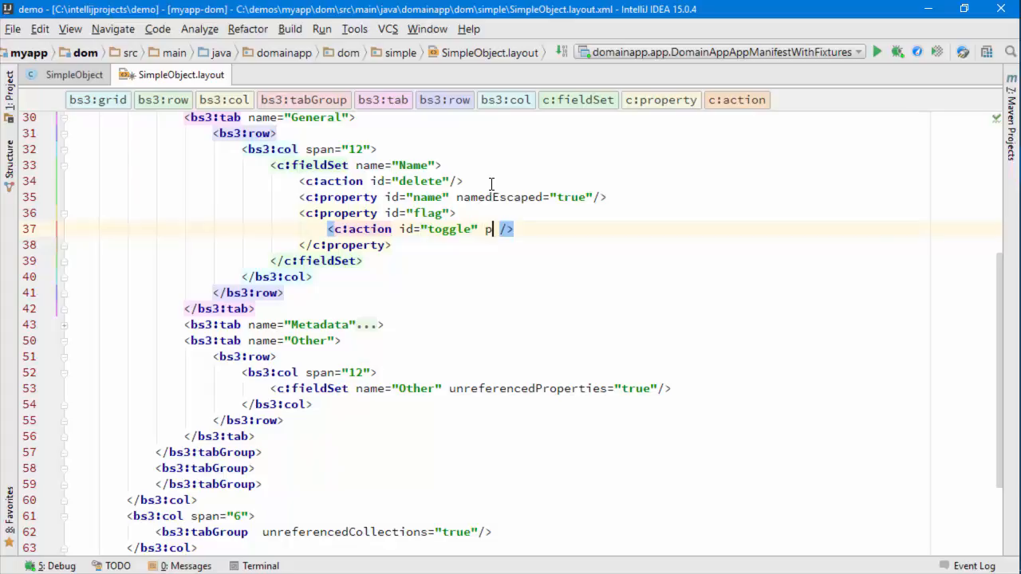
key(Tab)
key(Down)
key(Down)
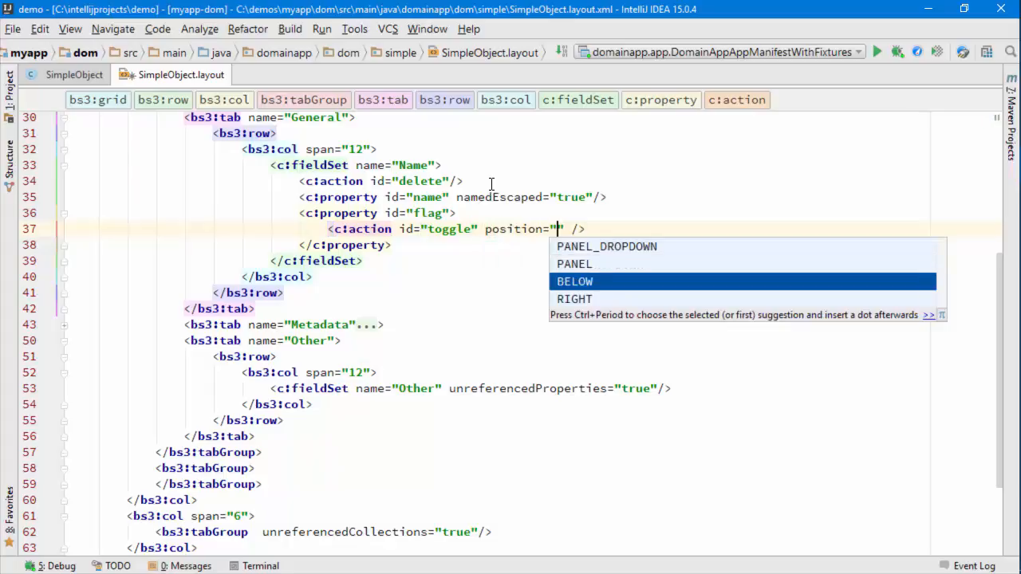
key(Down)
key(Return)
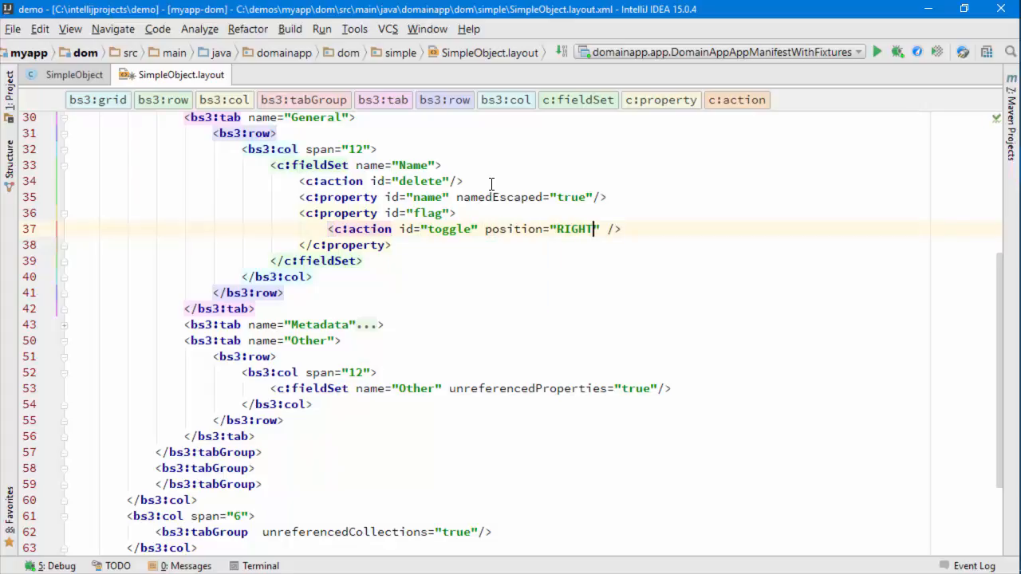
Compile the changed files and Reload Changed Classes into the running app, then head to the browser.
key(alt+u)
key(Return)
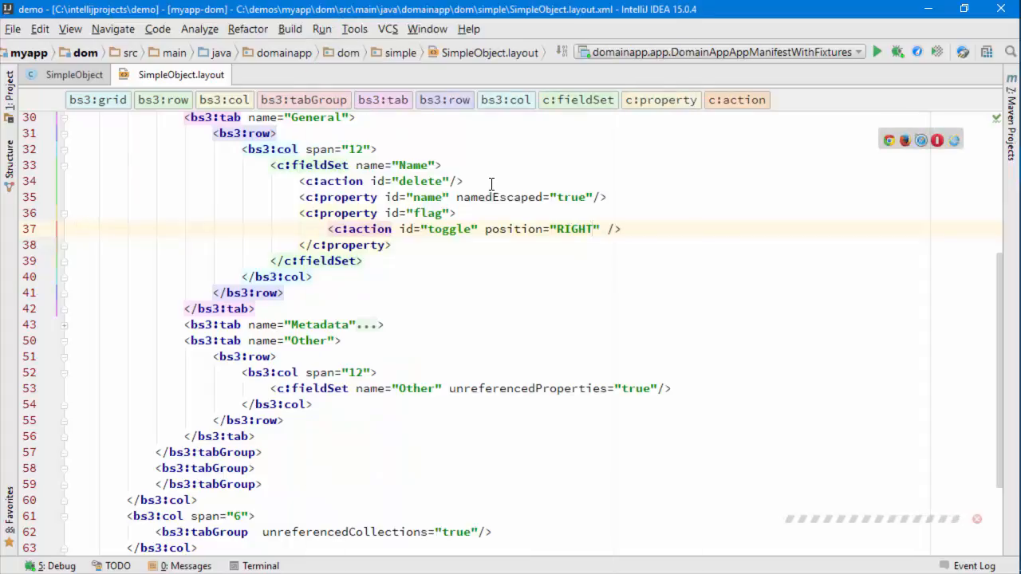
click(322, 28)
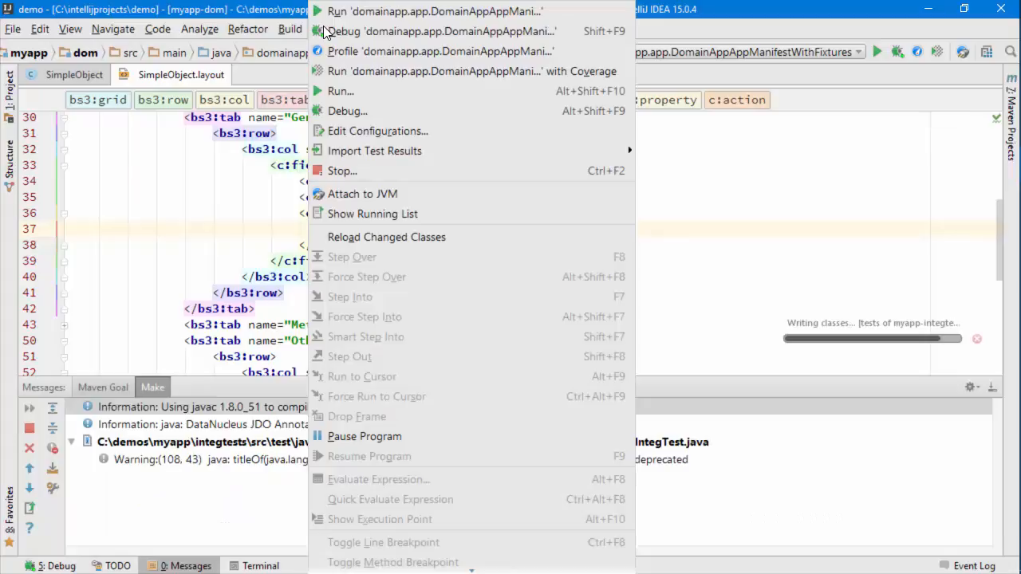
click(387, 237)
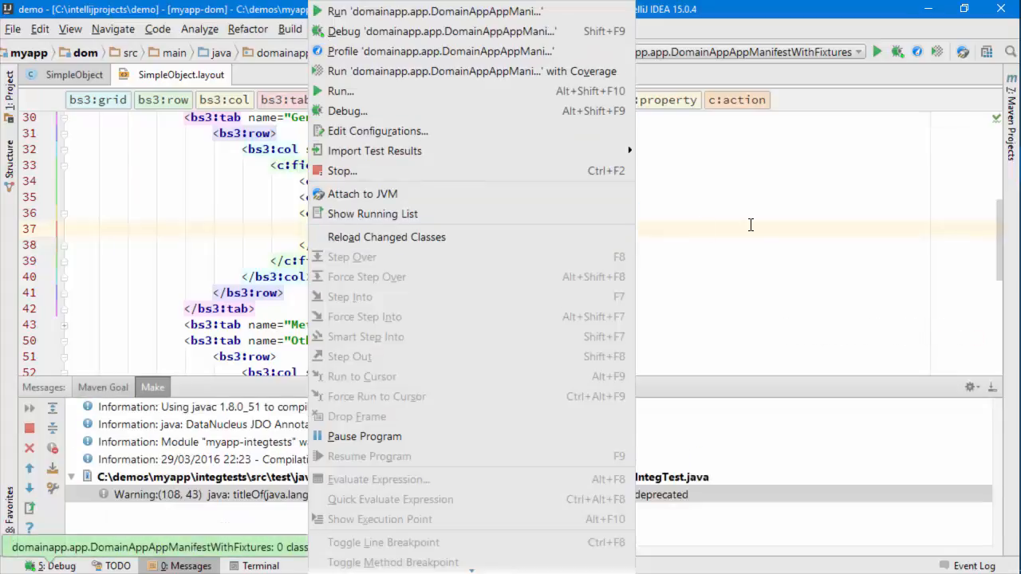
key(alt+Tab)
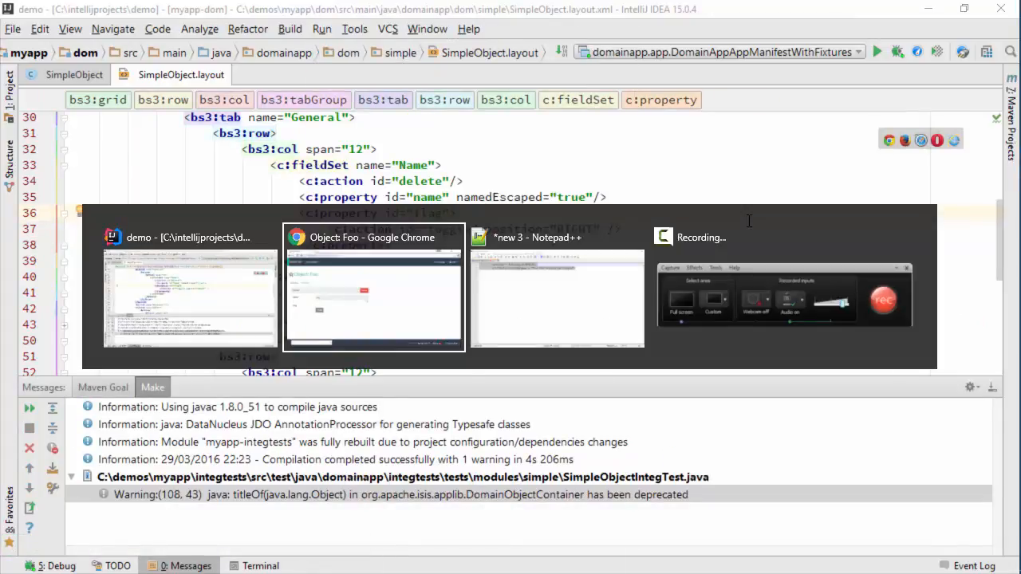
Reload Foo's page in Chrome and check the Toggle action now appears in the menu beside Flag.
key(alt+Tab)
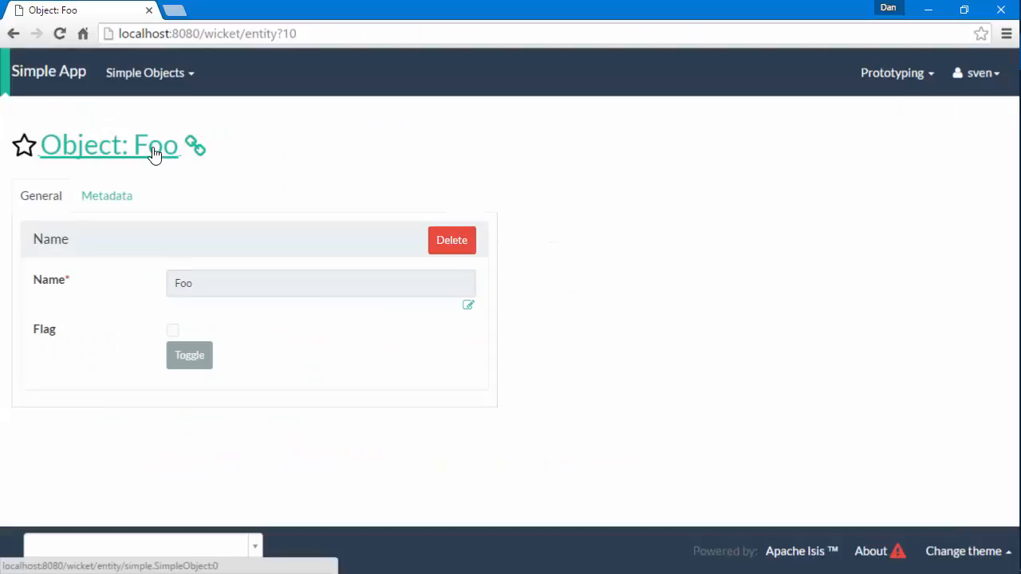
click(155, 152)
click(465, 334)
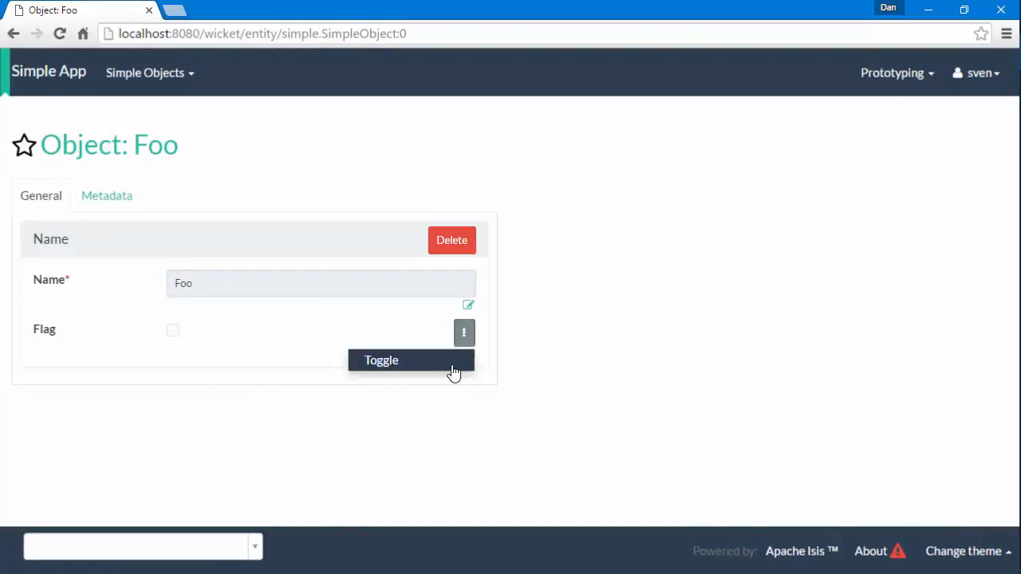
click(533, 327)
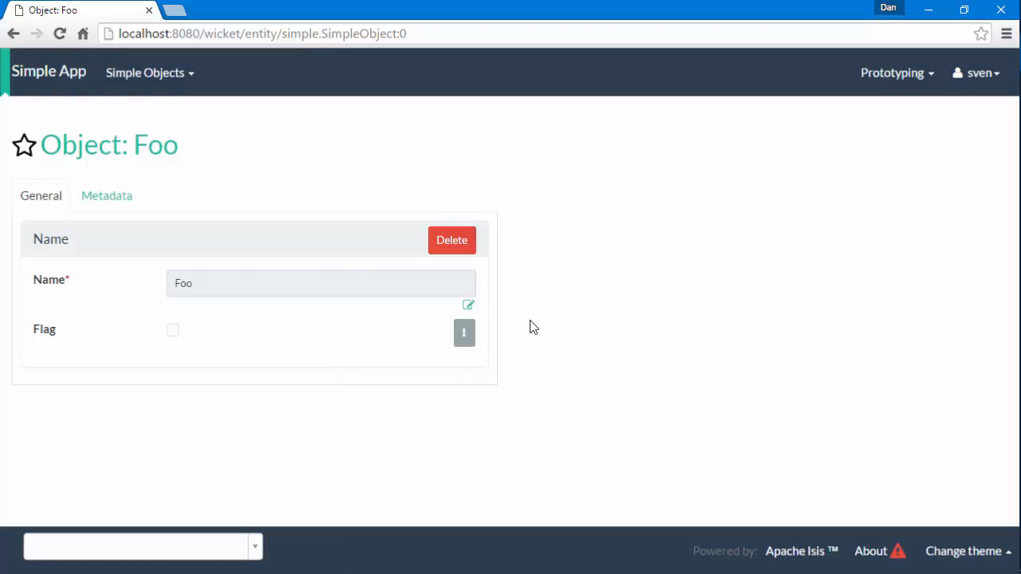